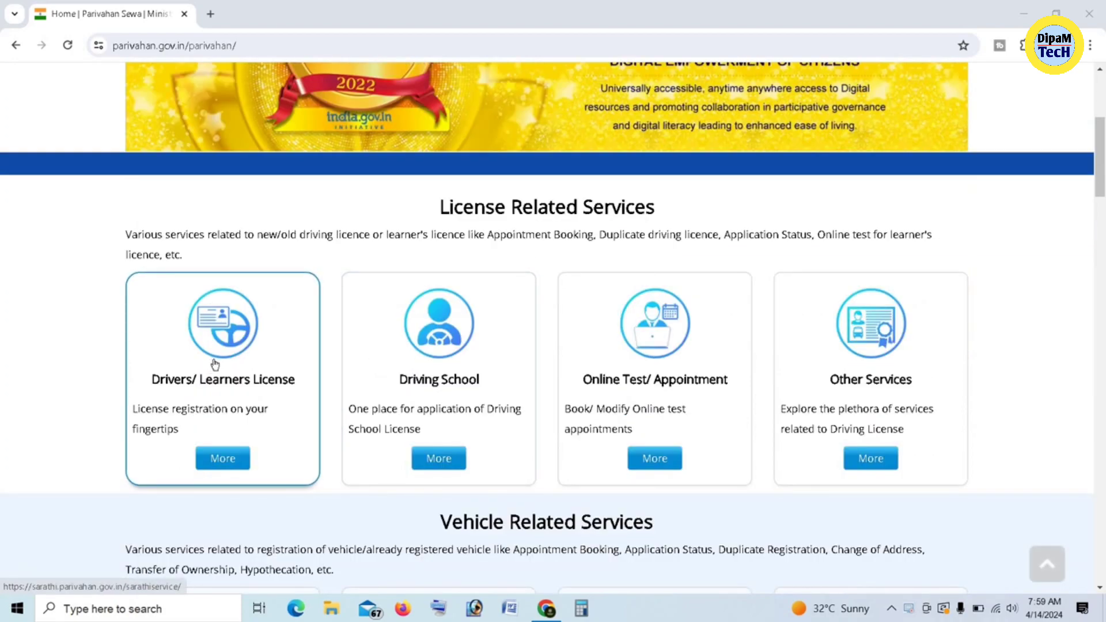
Choose West Bengal for Drivers/Learners License services, skip the contactless prompt, and start a Duplicate DL application.
left_click(219, 355)
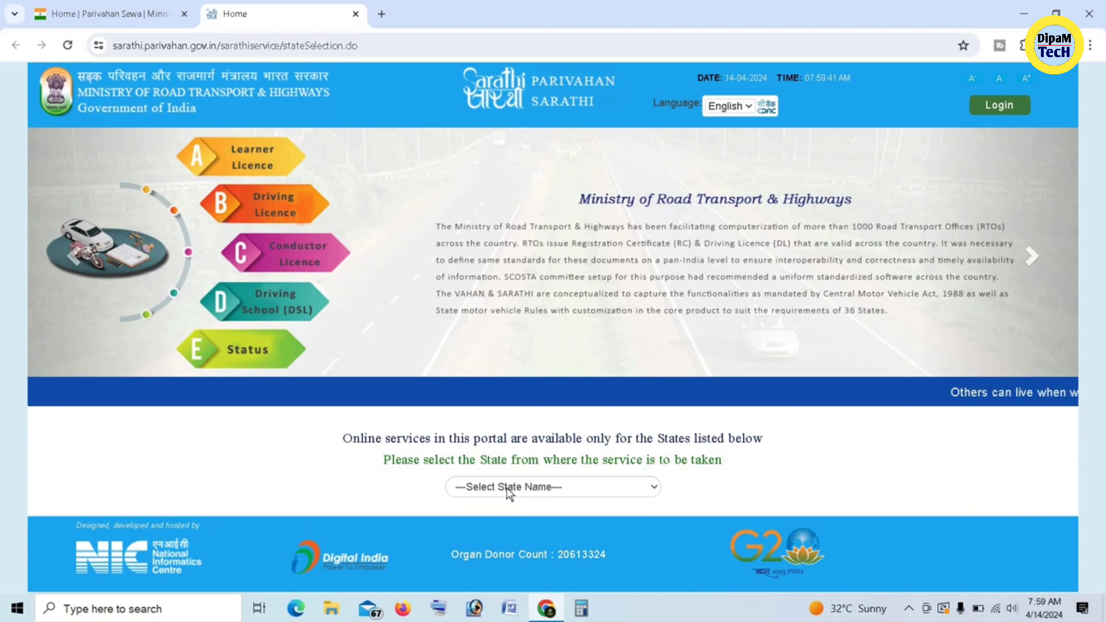
left_click(558, 487)
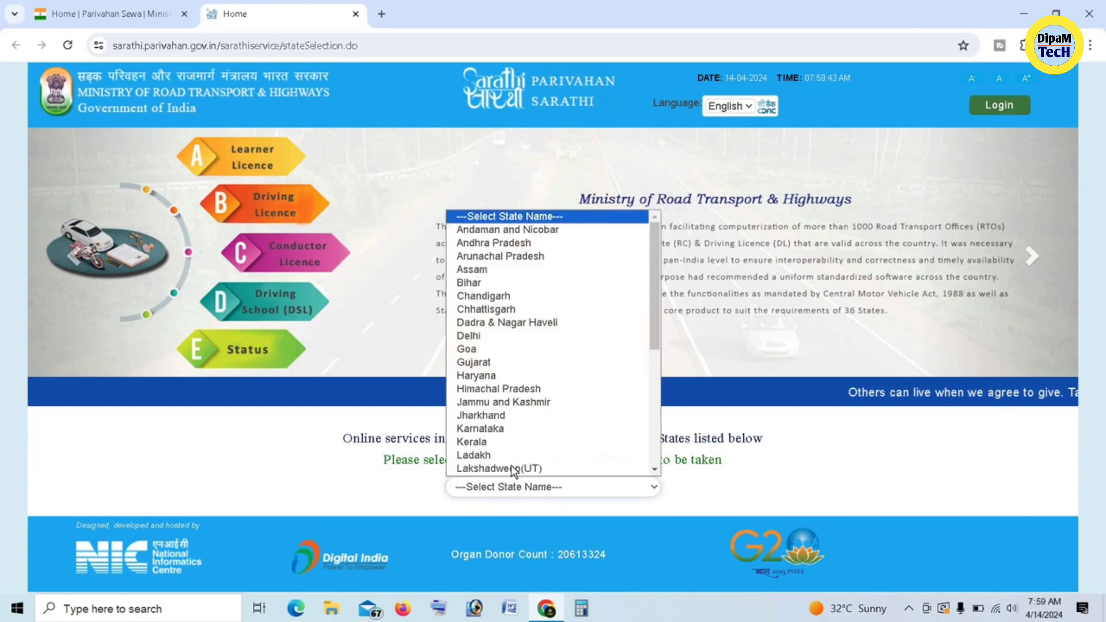
scroll(514, 469, "down", 5)
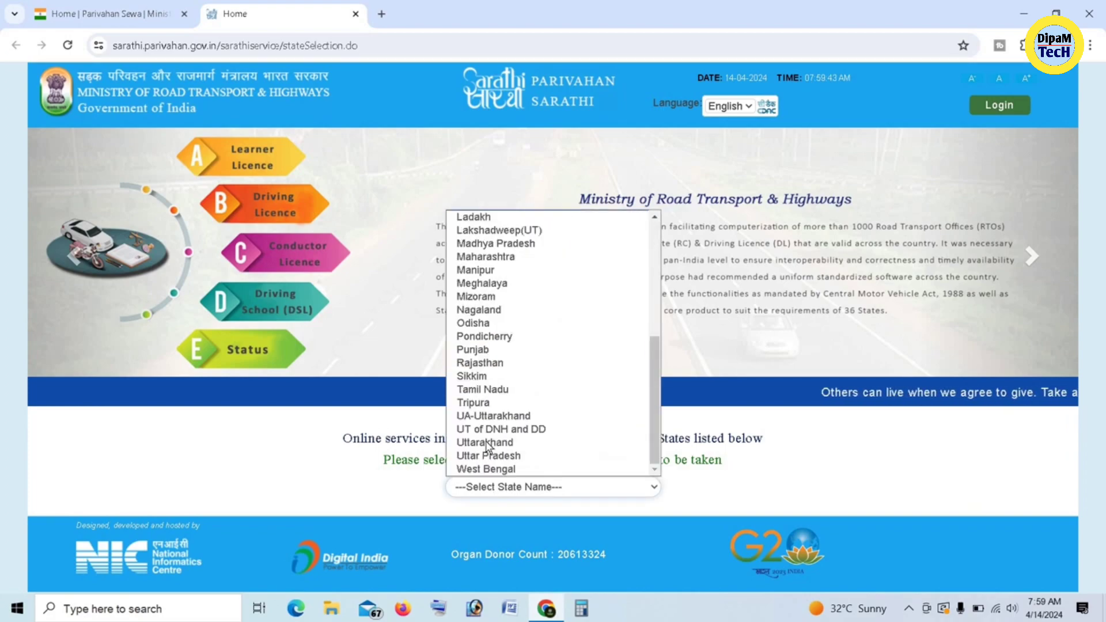
left_click(514, 470)
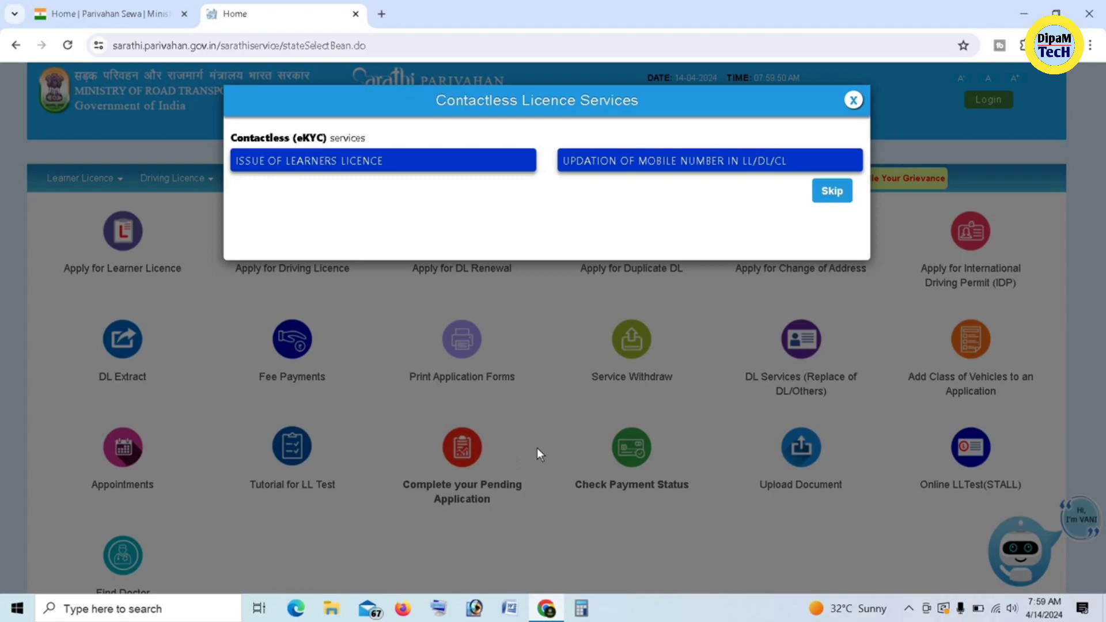
left_click(831, 191)
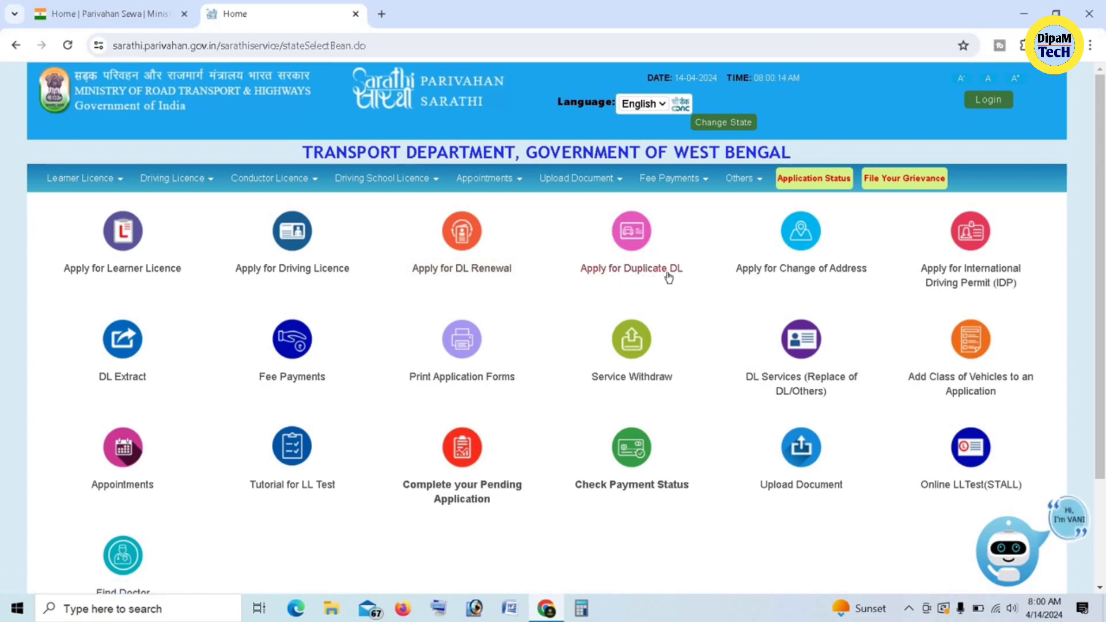
left_click(637, 272)
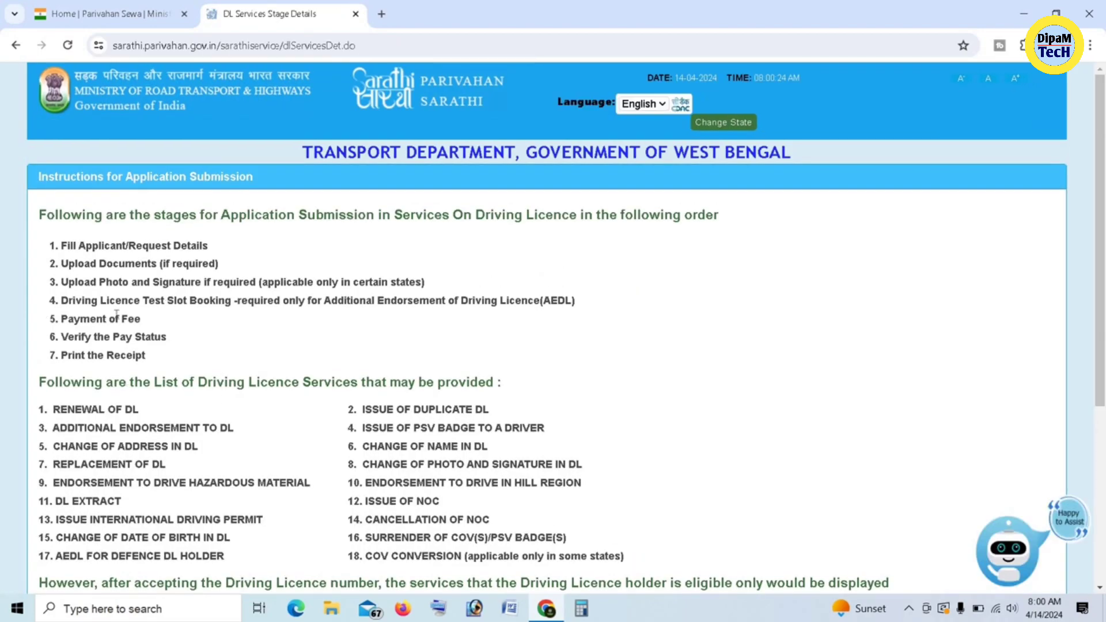
Read through the application submission stages and continue to the DL services form.
scroll(133, 282, "down", 3)
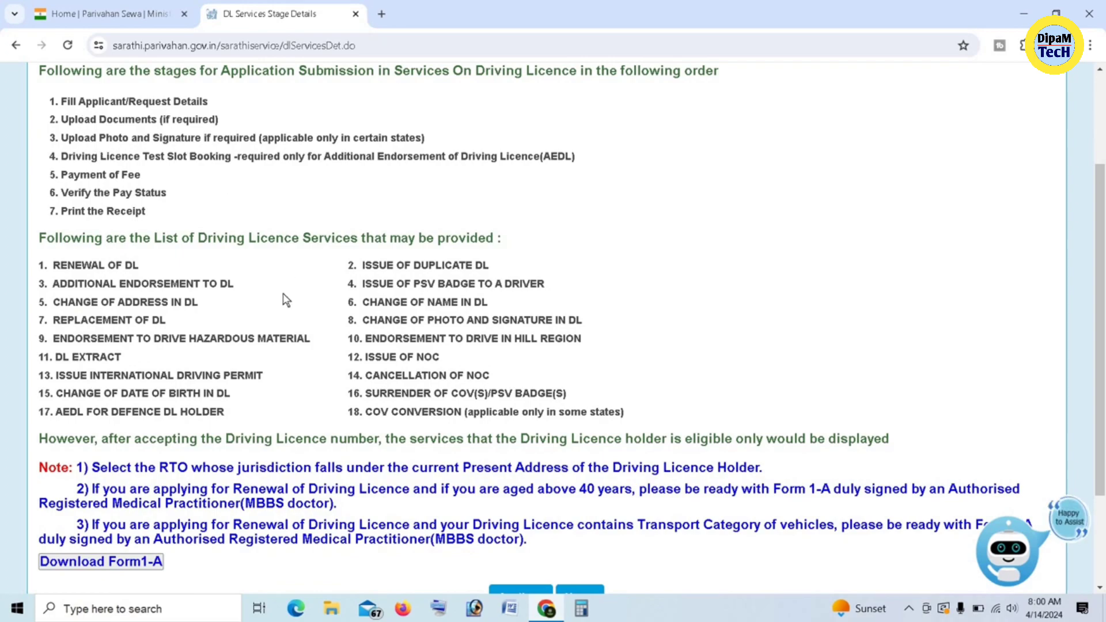
scroll(299, 297, "down", 3)
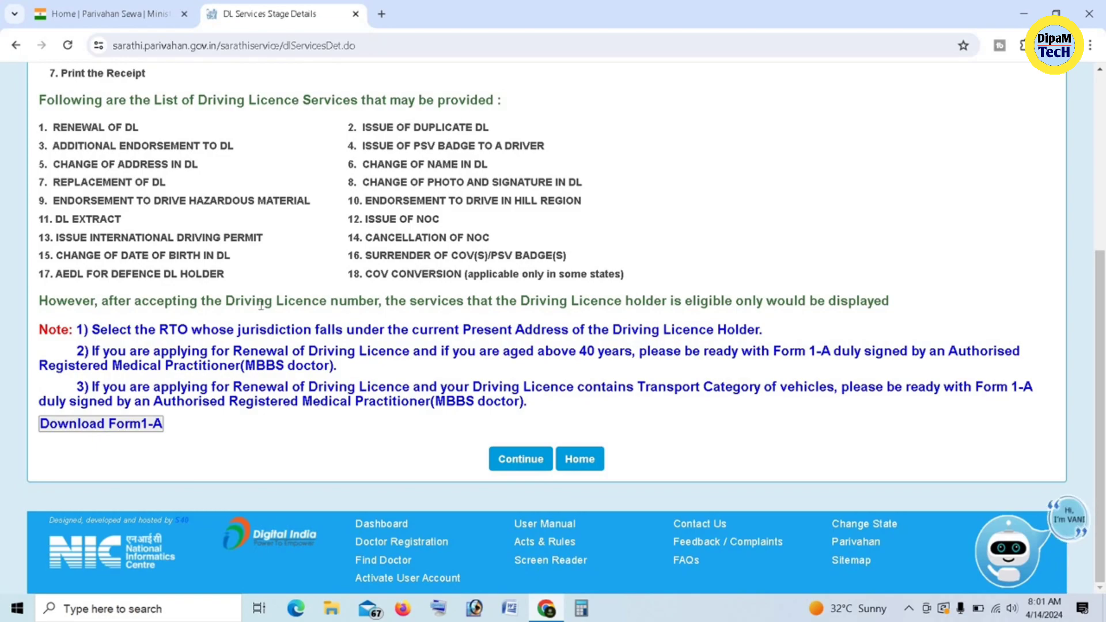
left_click(507, 461)
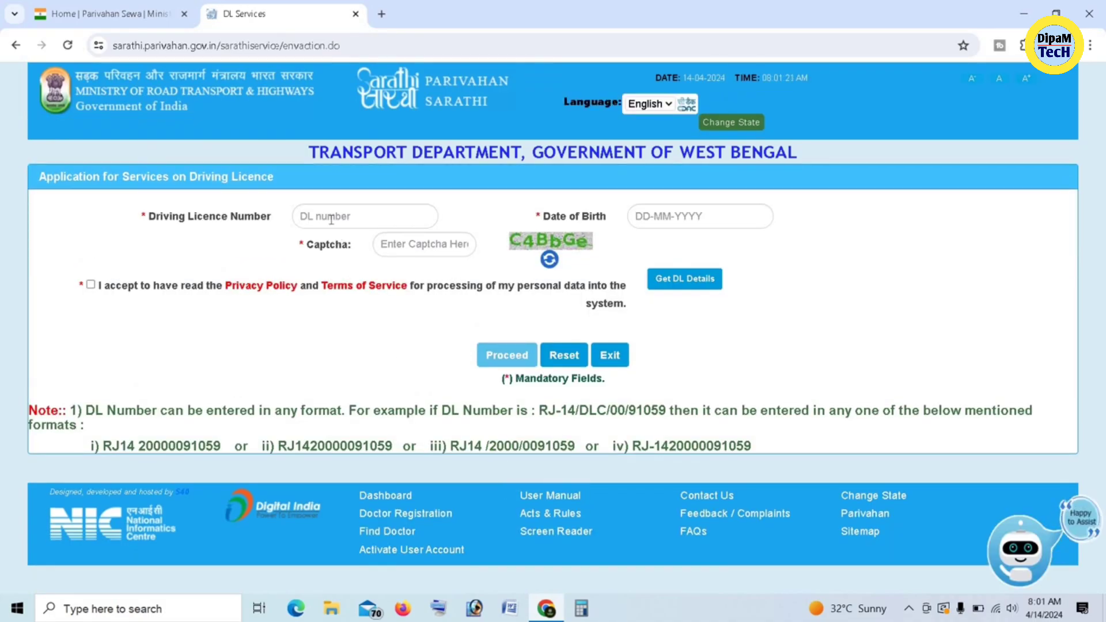
Enter the DL number, date of birth and captcha, and accept the privacy policy and terms.
left_click(331, 219)
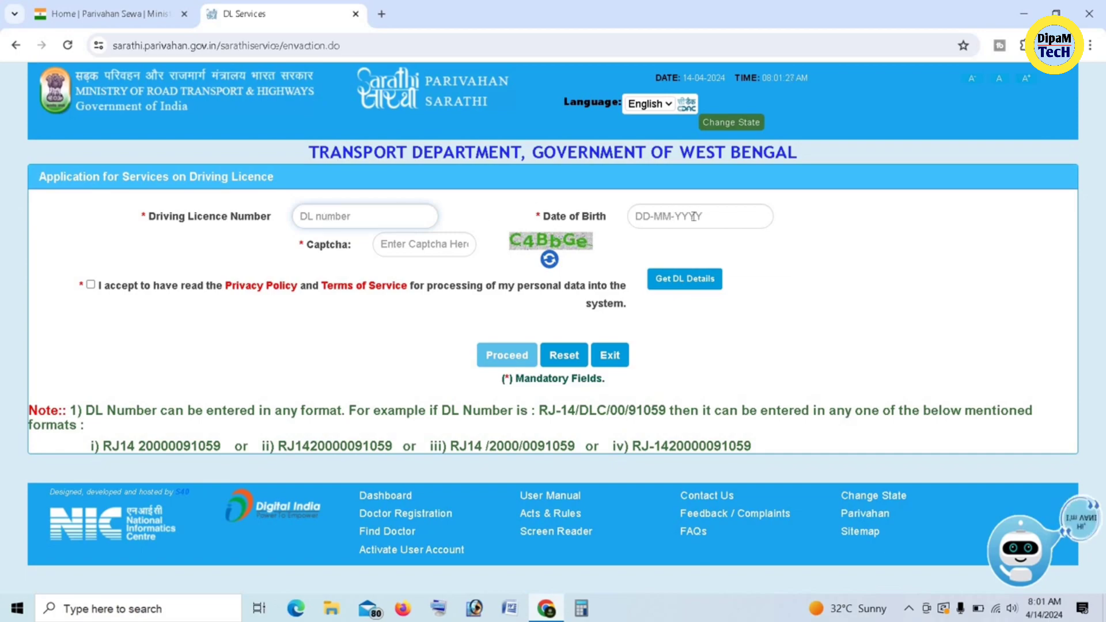
left_click(640, 215)
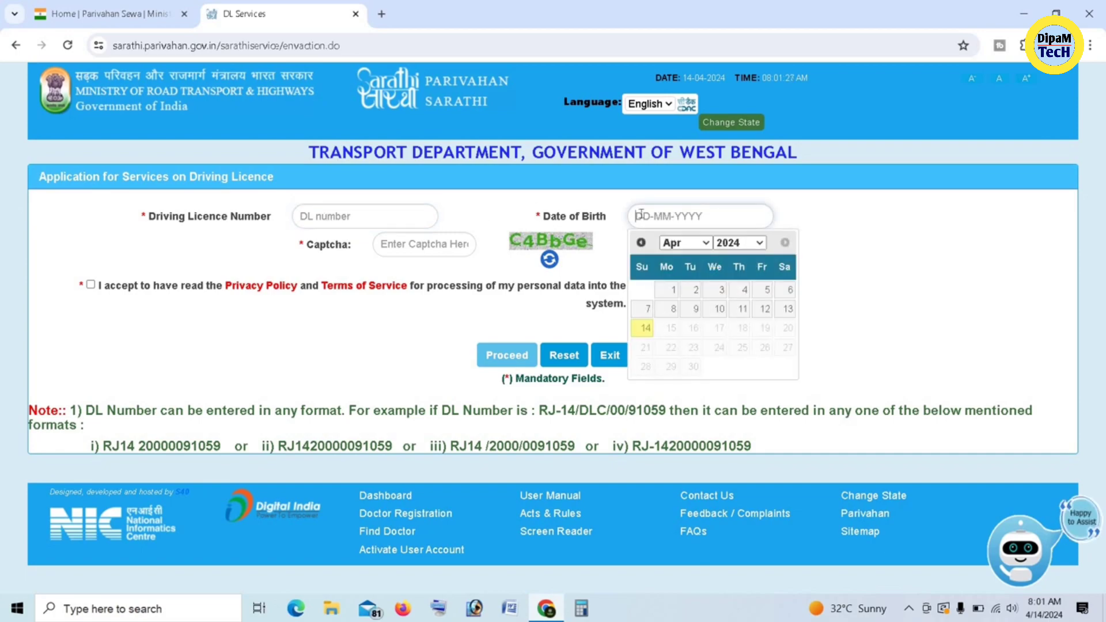
left_click(411, 244)
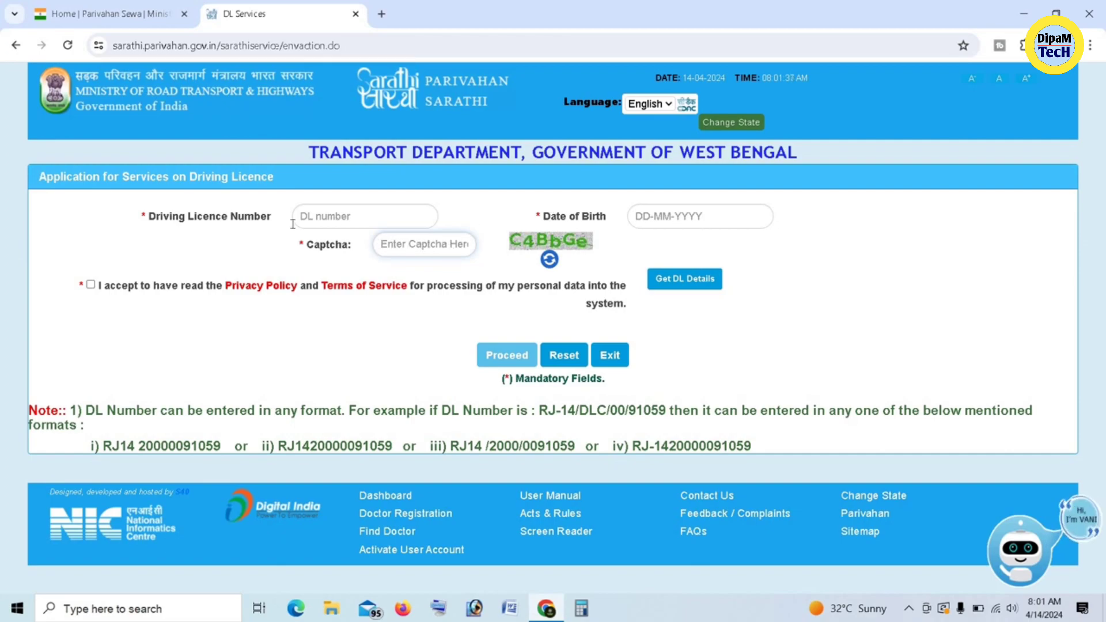
left_click(91, 288)
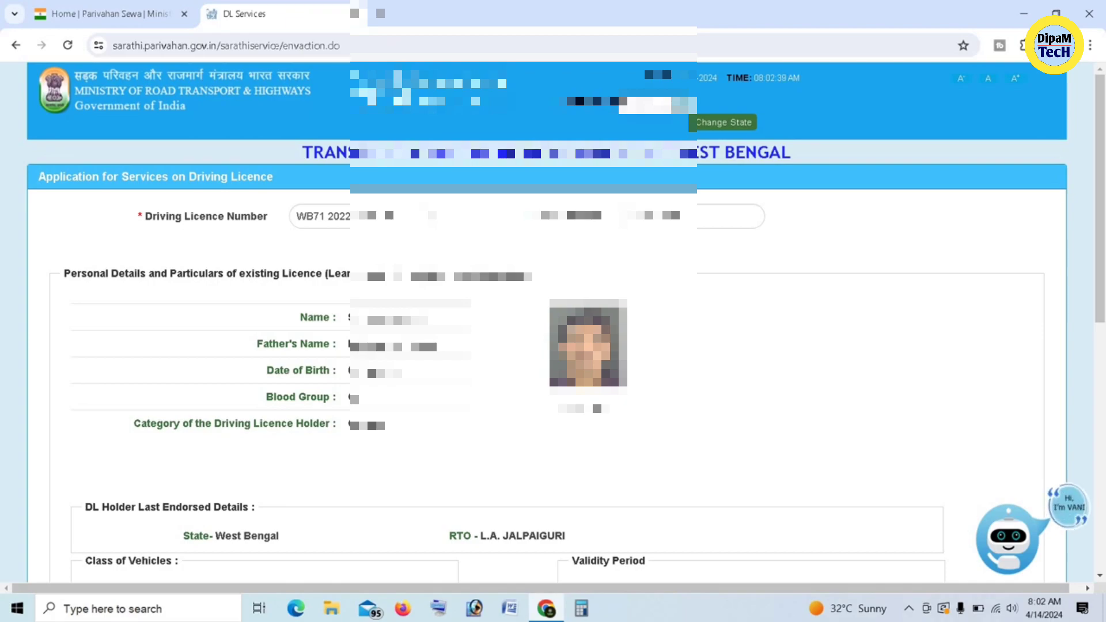
Confirm that the fetched licence details belong to you.
scroll(547, 322, "down", 1)
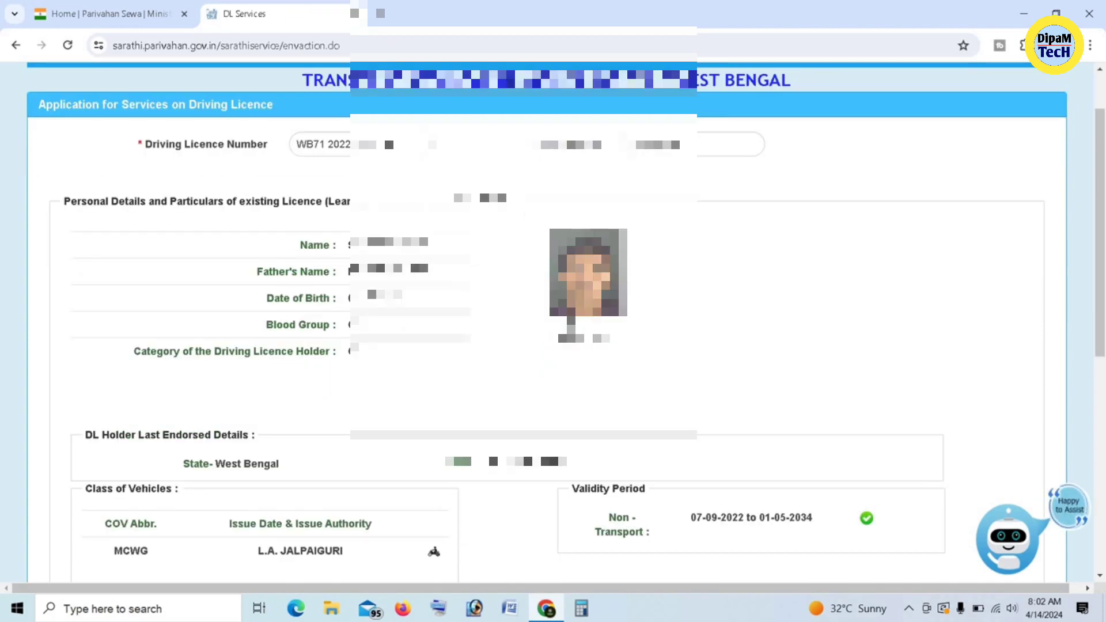
scroll(547, 323, "down", 2)
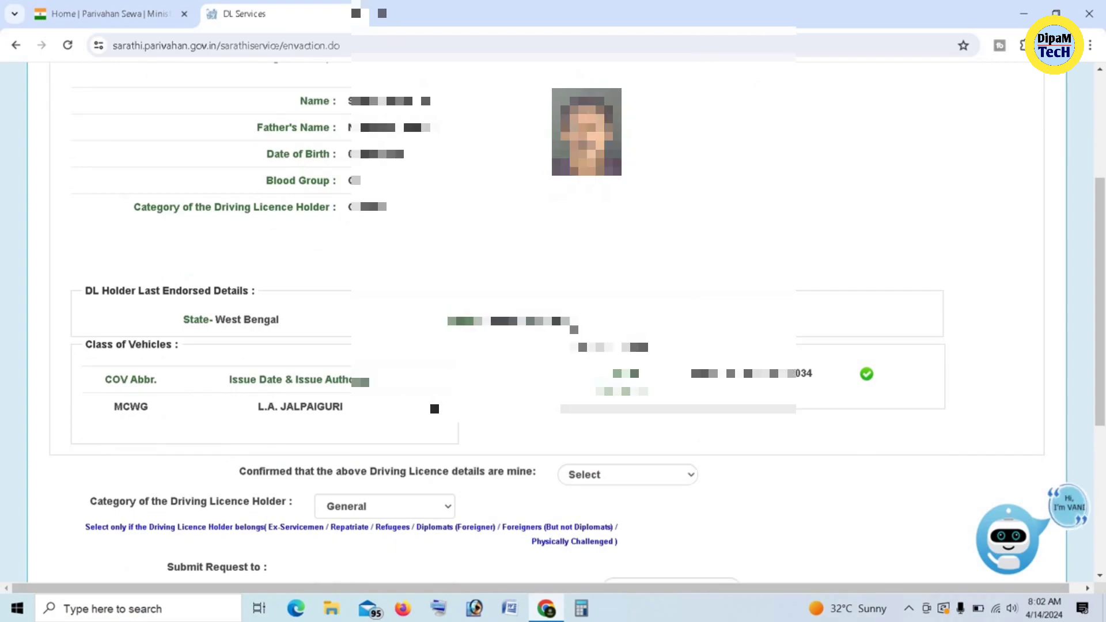
scroll(547, 323, "down", 1)
scroll(570, 326, "down", 1)
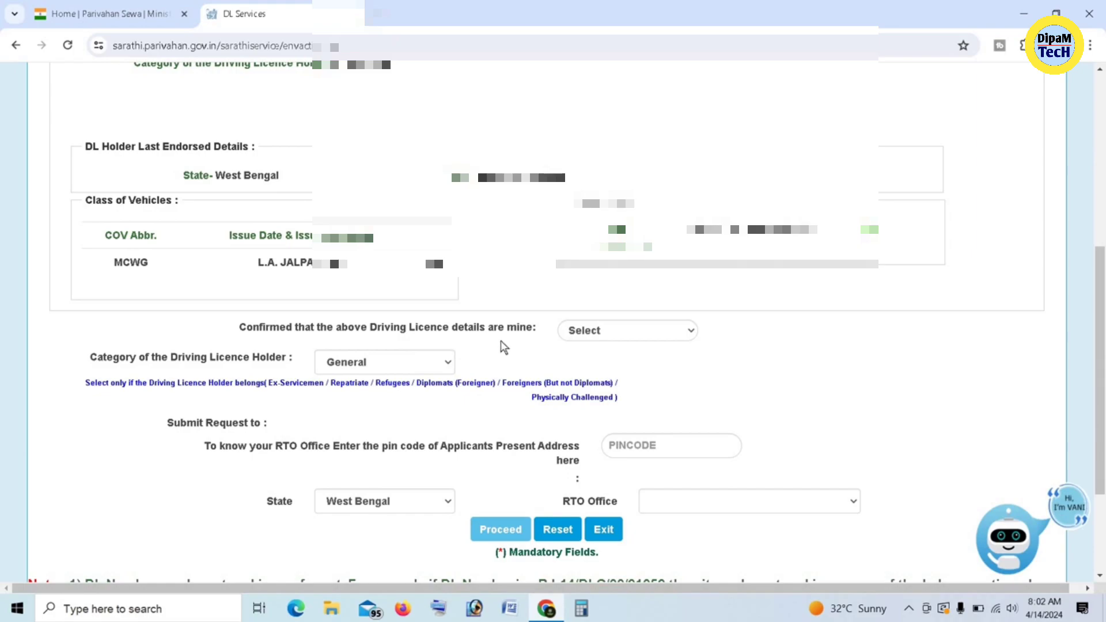
left_click(631, 335)
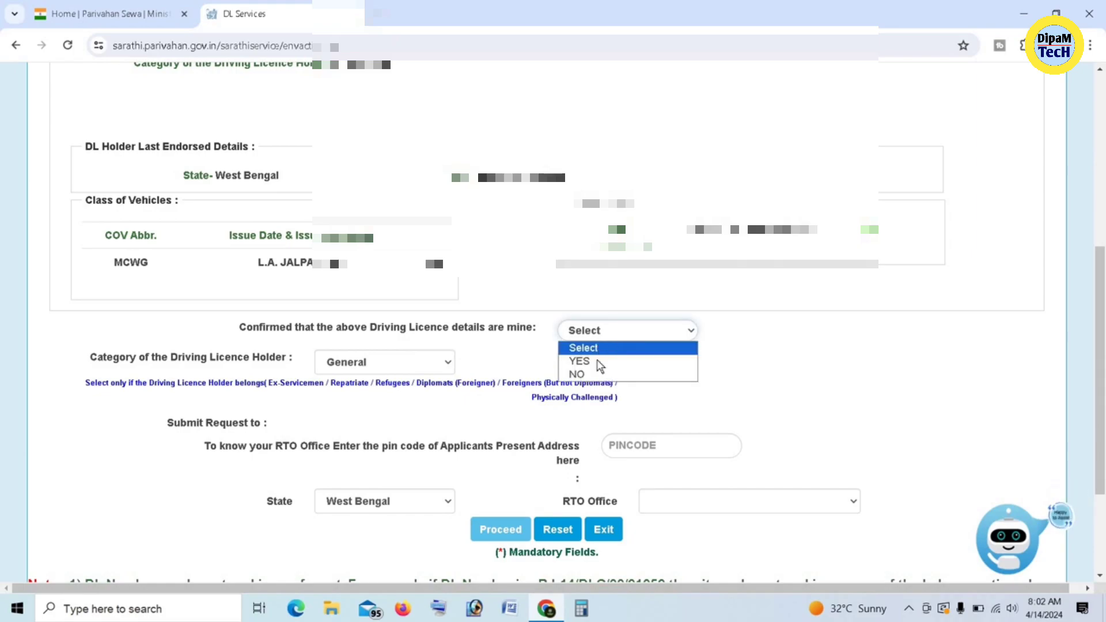
left_click(600, 363)
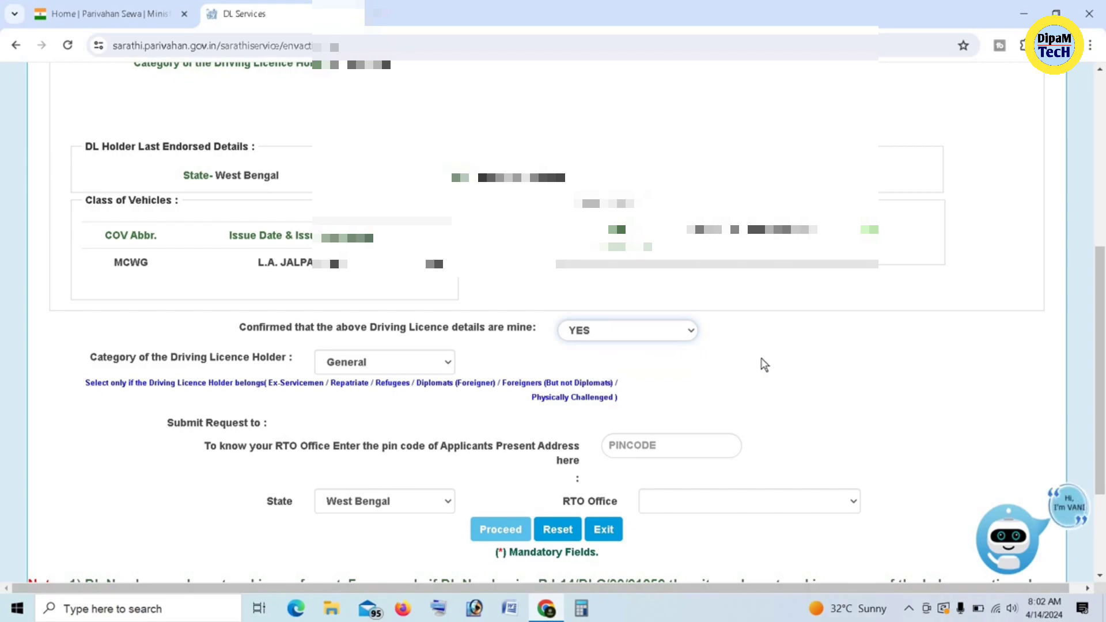
Select 'L.A. JALPAIGURI -- WB71' as the RTO office.
scroll(764, 365, "down", 3)
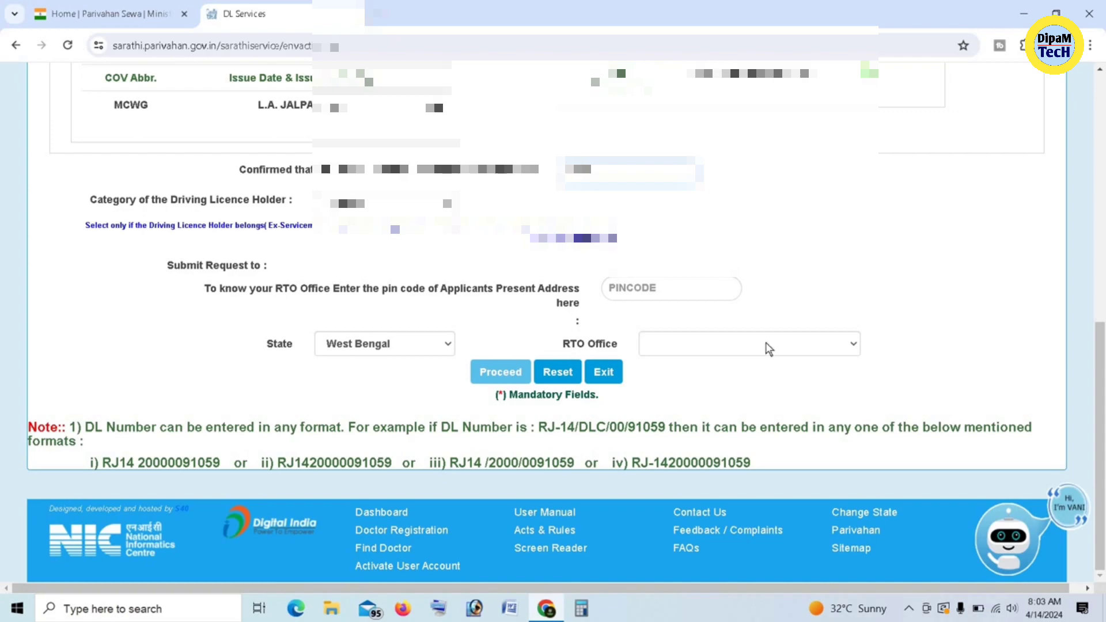
left_click(765, 343)
scroll(748, 230, "down", 3)
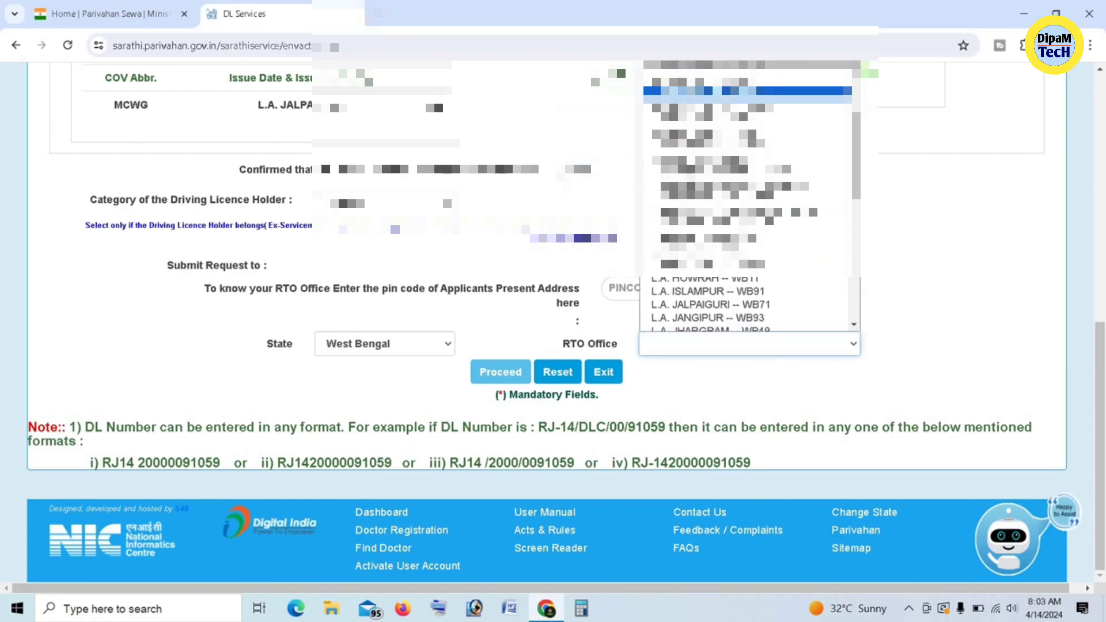
scroll(772, 169, "down", 2)
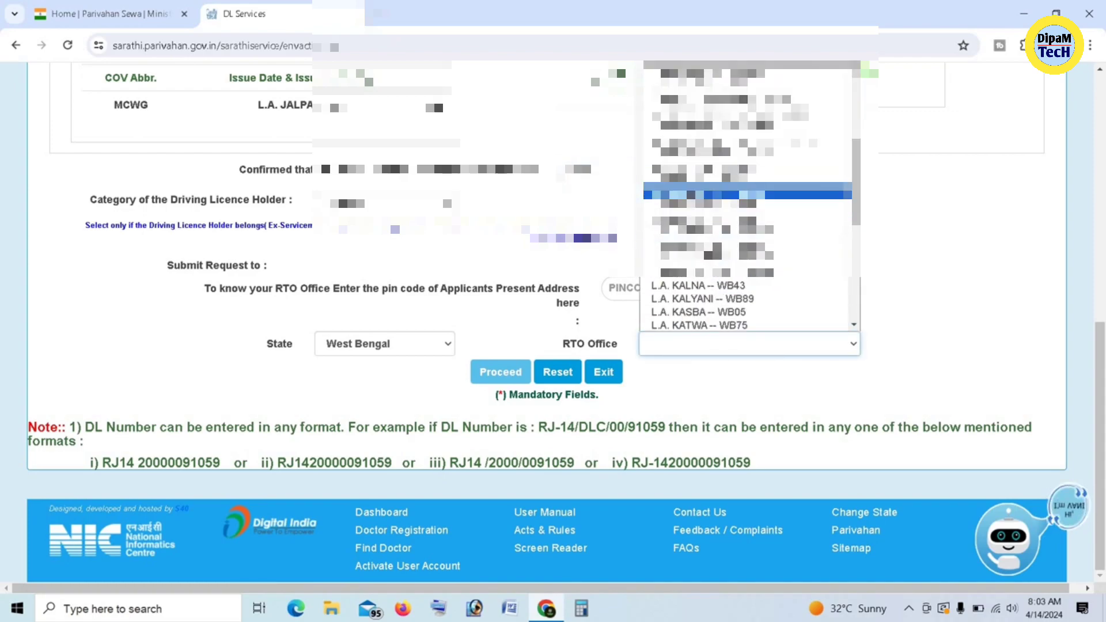
scroll(749, 192, "down", 5)
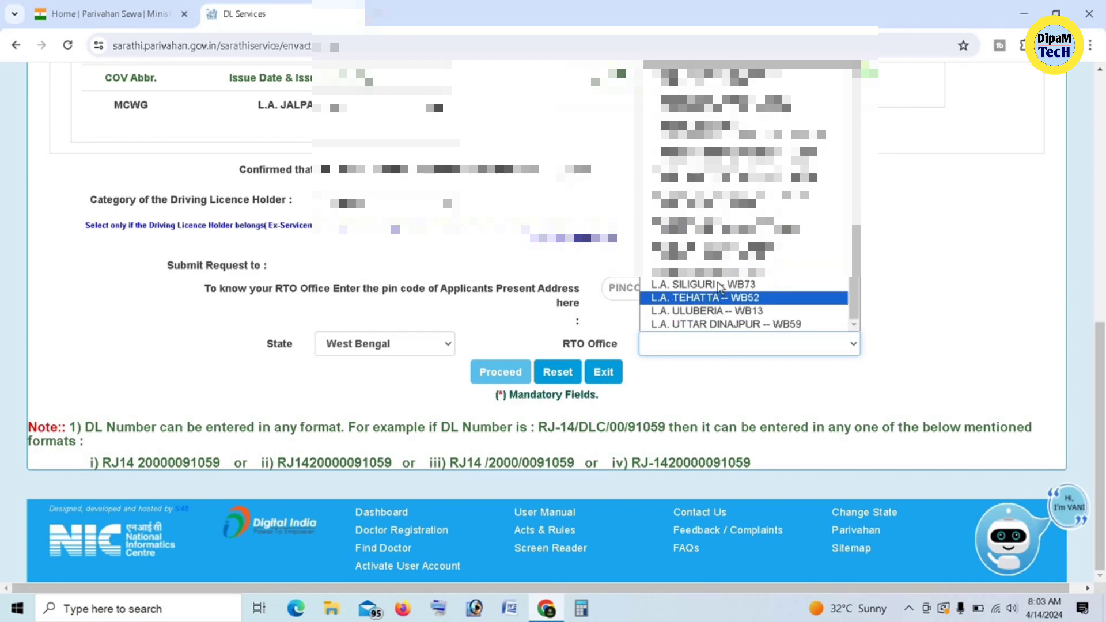
scroll(720, 242, "up", 2)
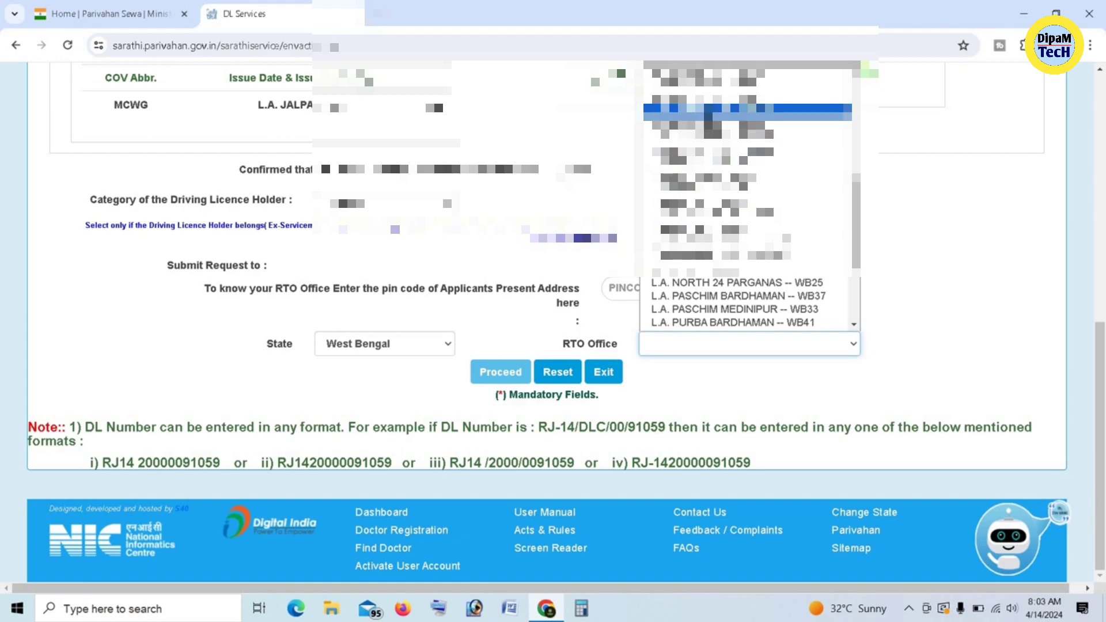
left_click(708, 112)
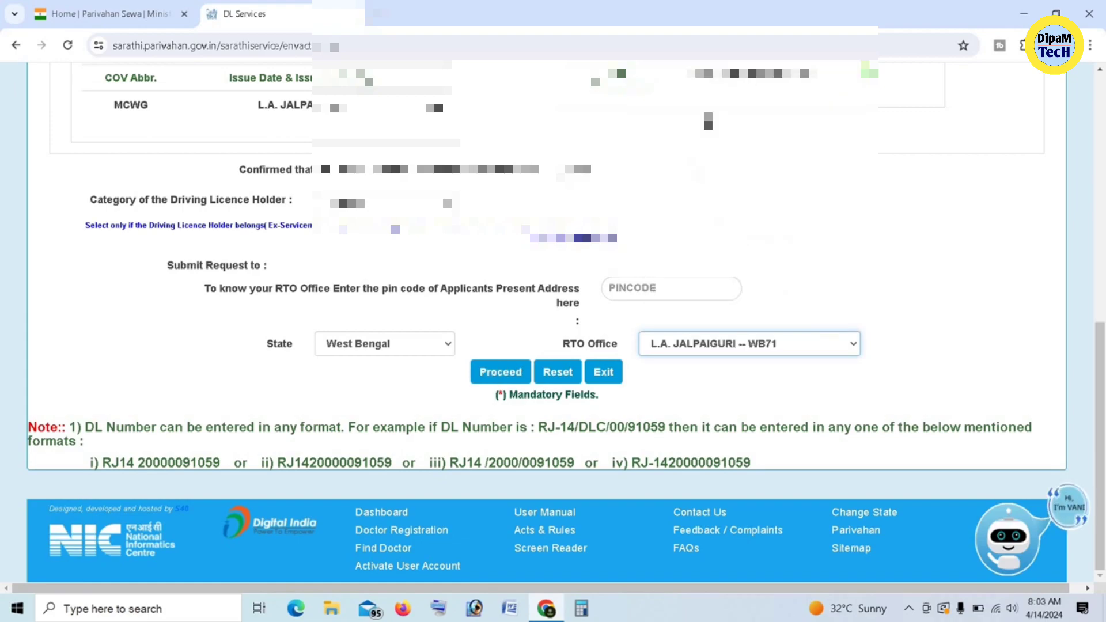
Proceed to the driving licence details, review them, and confirm them.
left_click(499, 373)
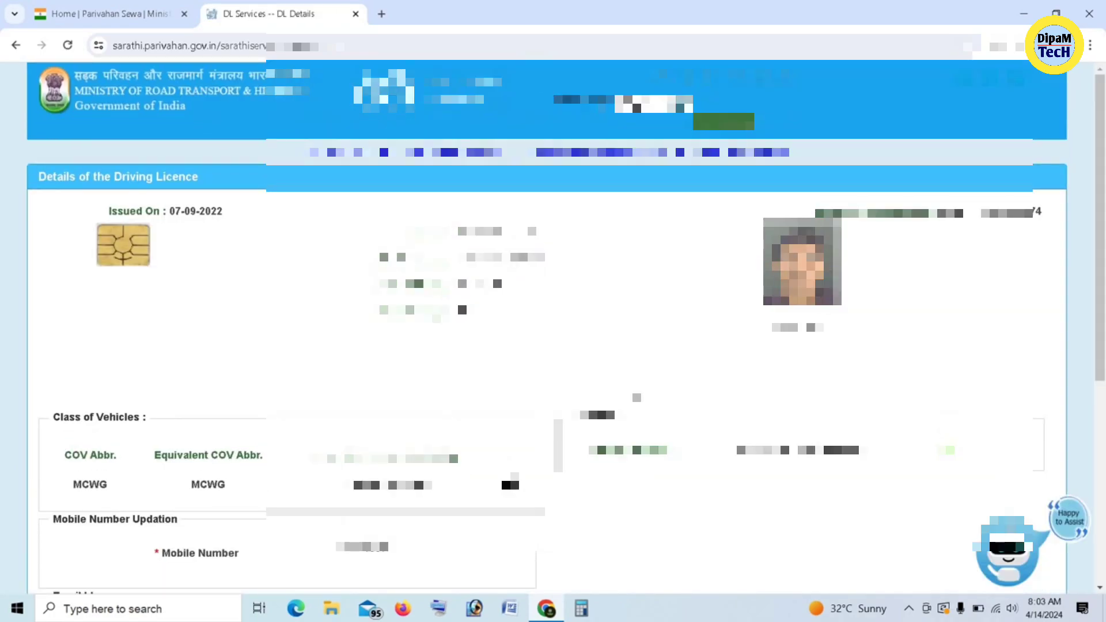
scroll(547, 329, "down", 5)
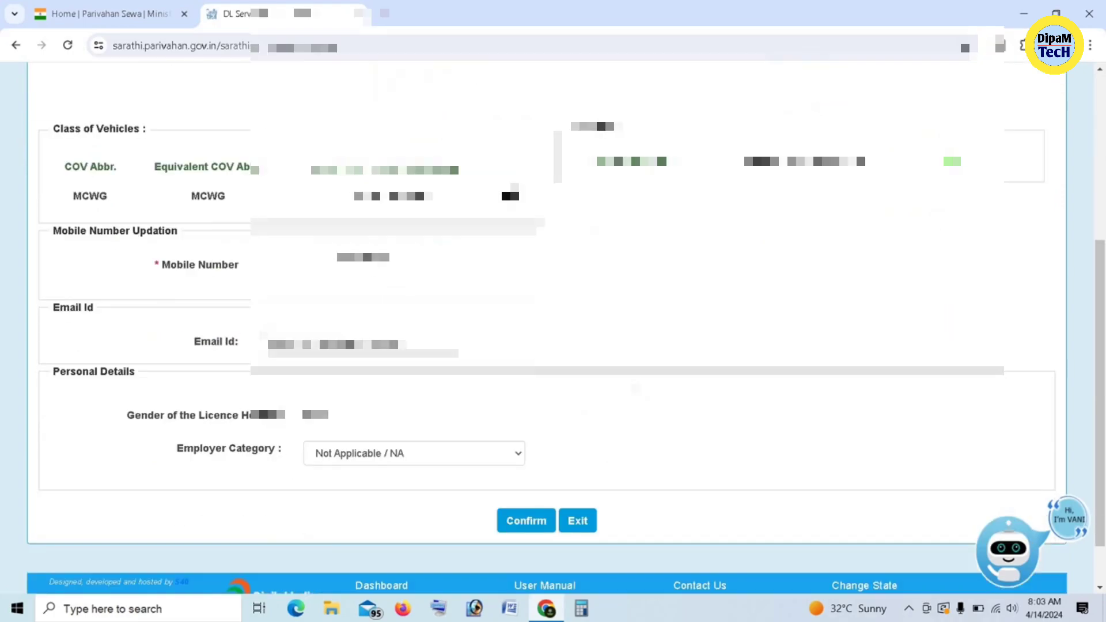
scroll(636, 390, "down", 1)
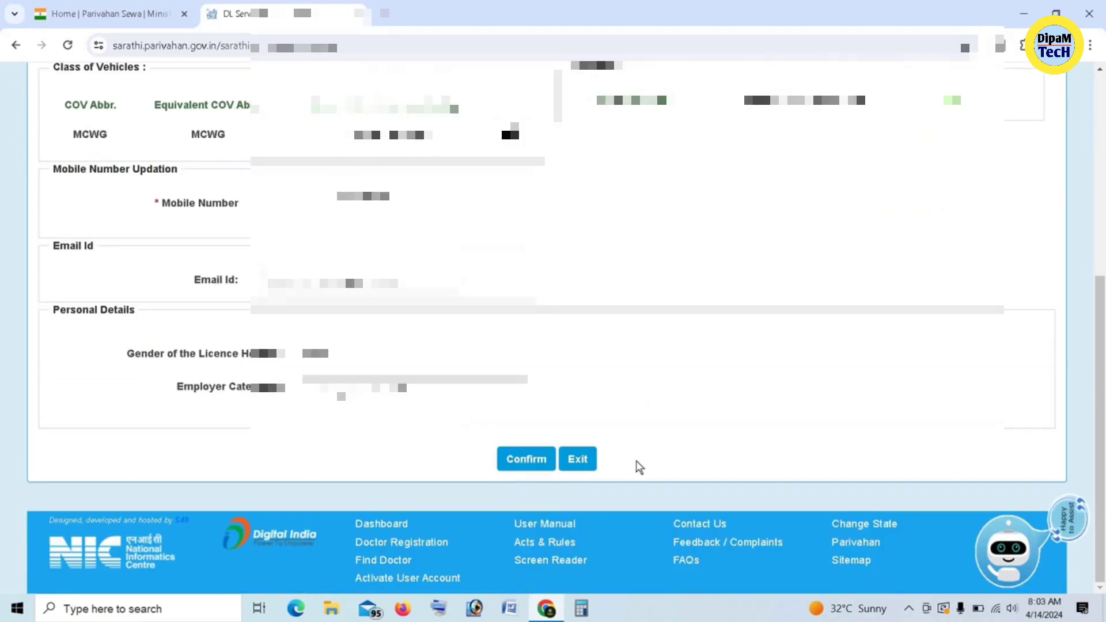
left_click(523, 461)
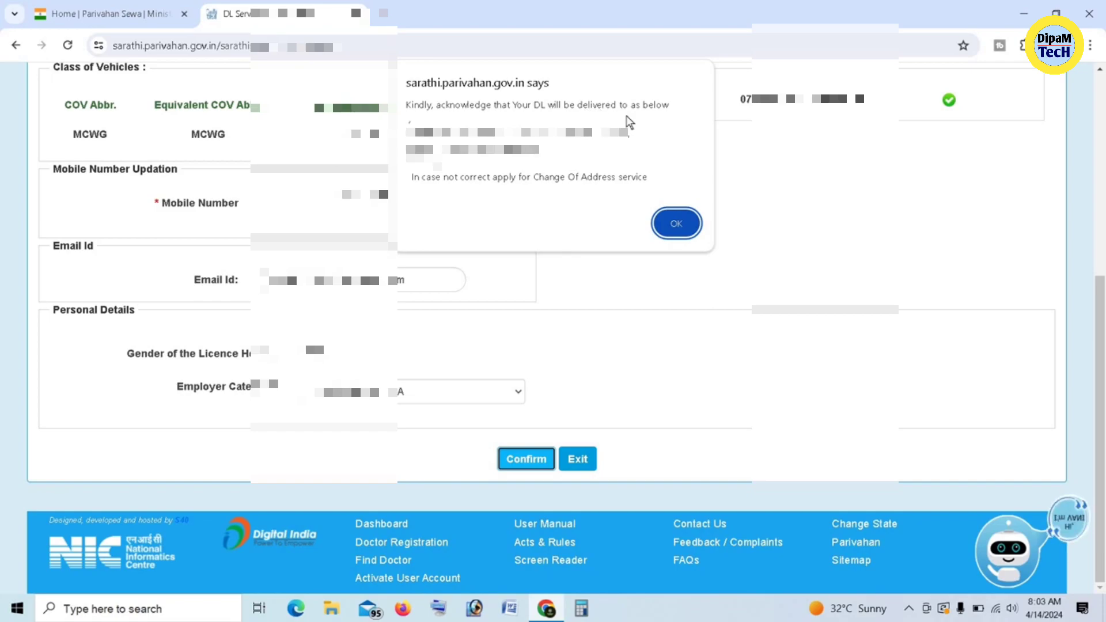
Acknowledge the delivery address, then generate and enter the mobile OTP to authenticate with Sarathi.
left_click(676, 226)
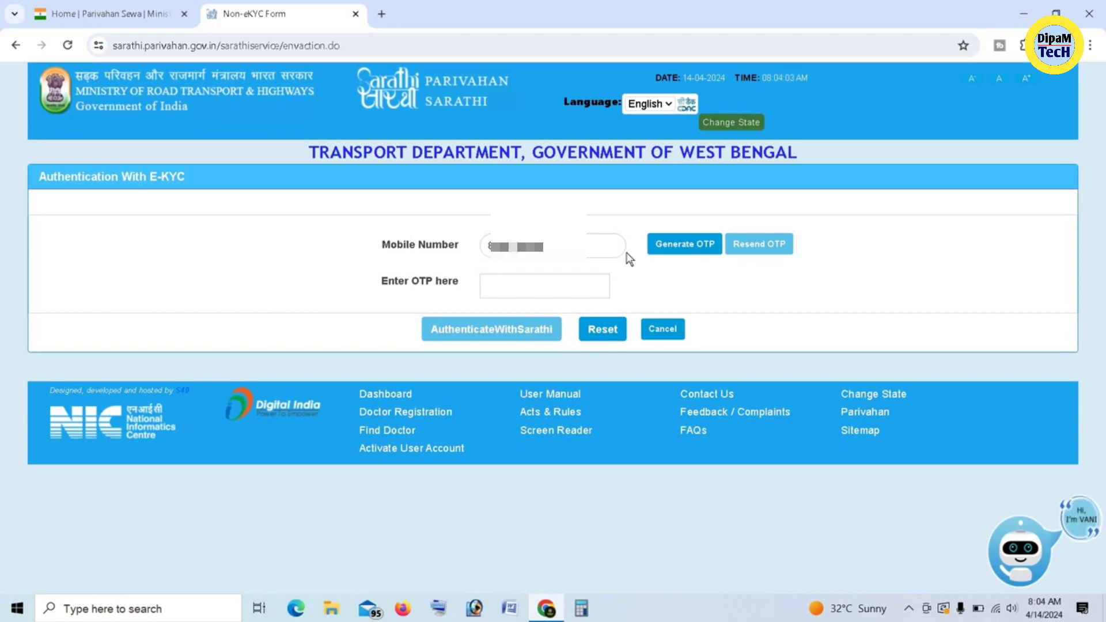
left_click(678, 247)
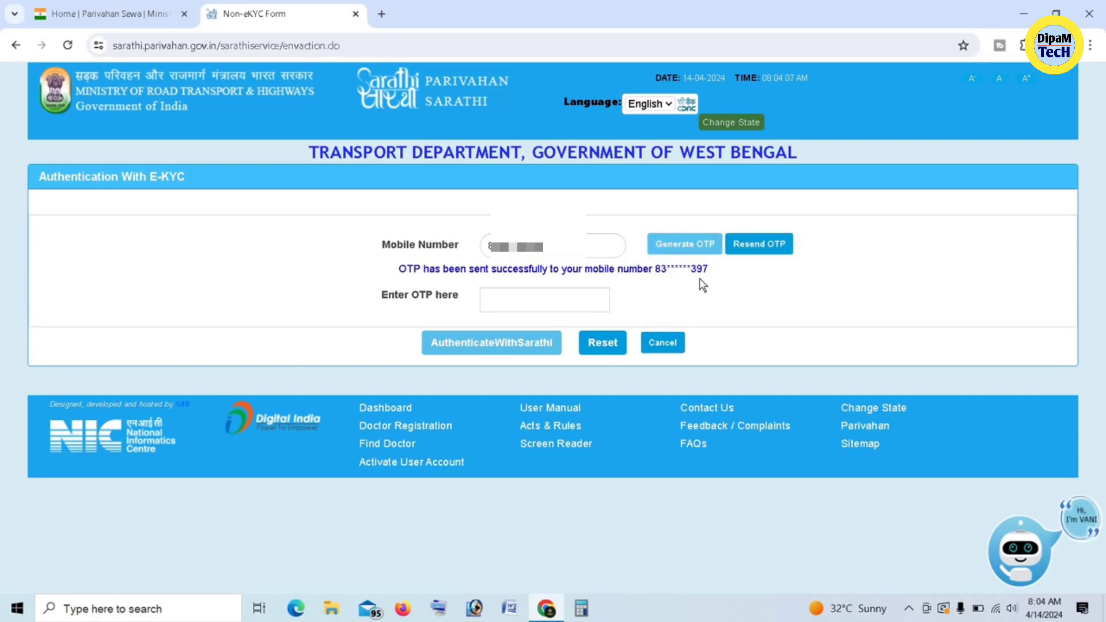
left_click(524, 301)
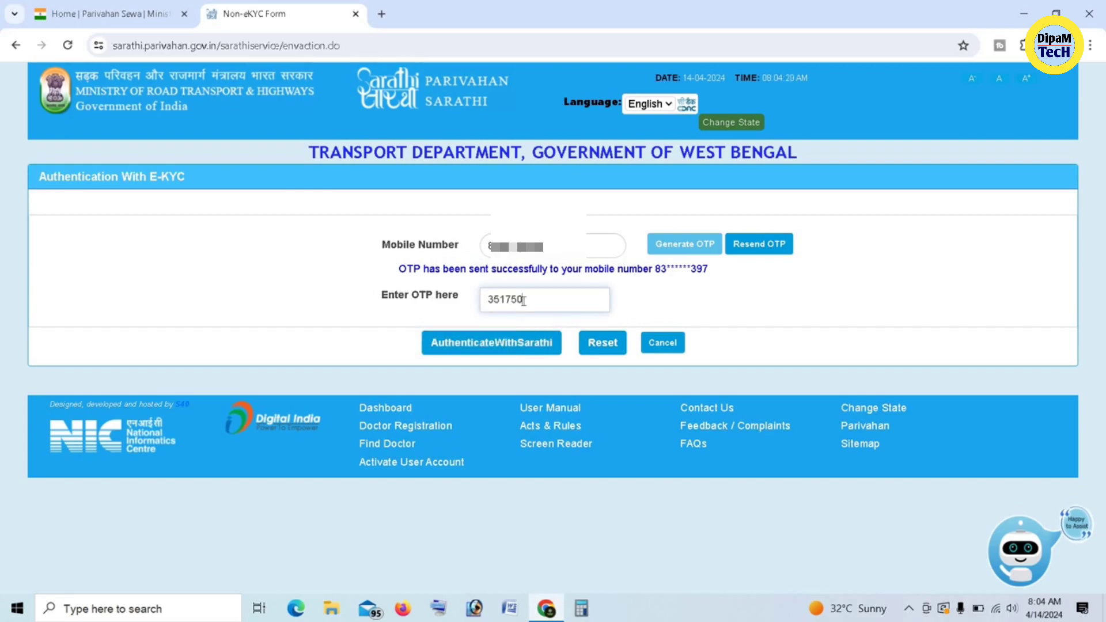
left_click(489, 344)
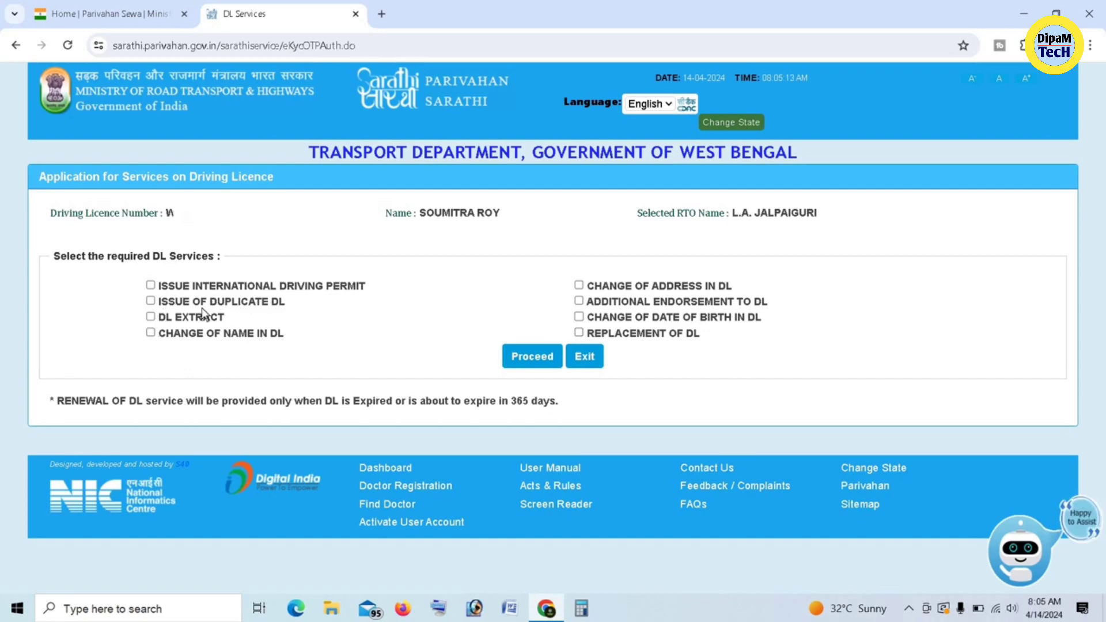
Tick ISSUE OF DUPLICATE DL, dismiss its advisory, and proceed to its form.
left_click(150, 300)
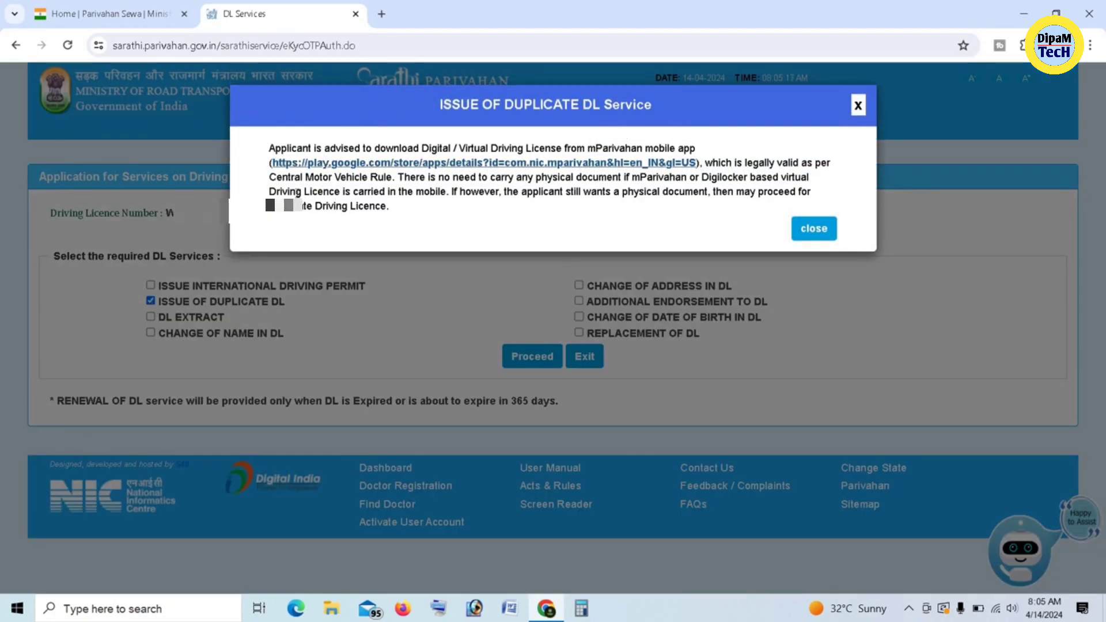
left_click(811, 227)
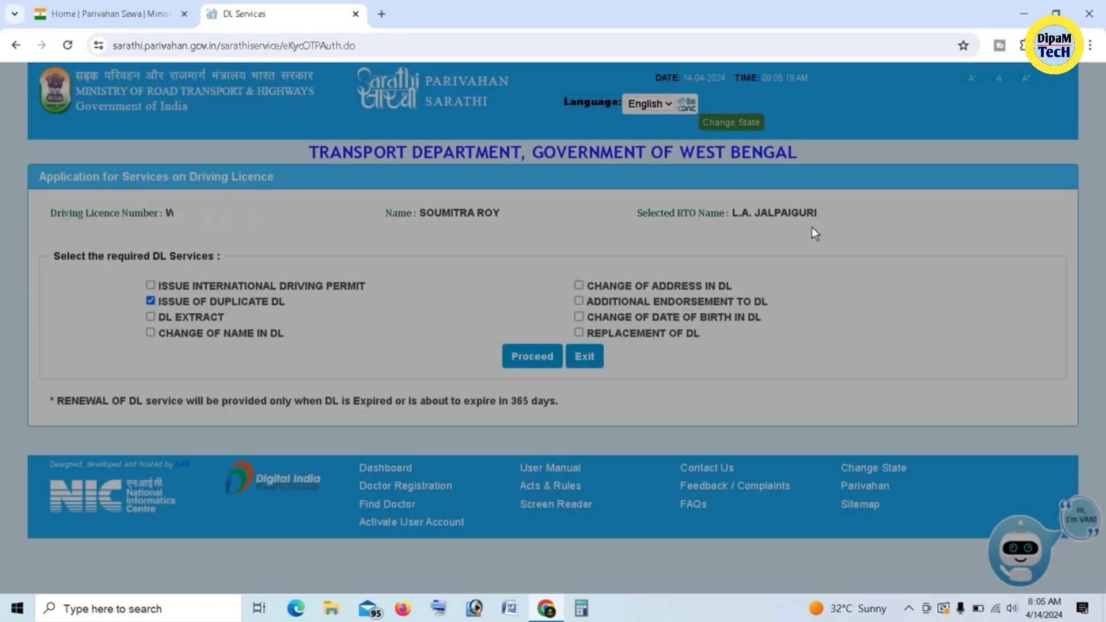
left_click(524, 358)
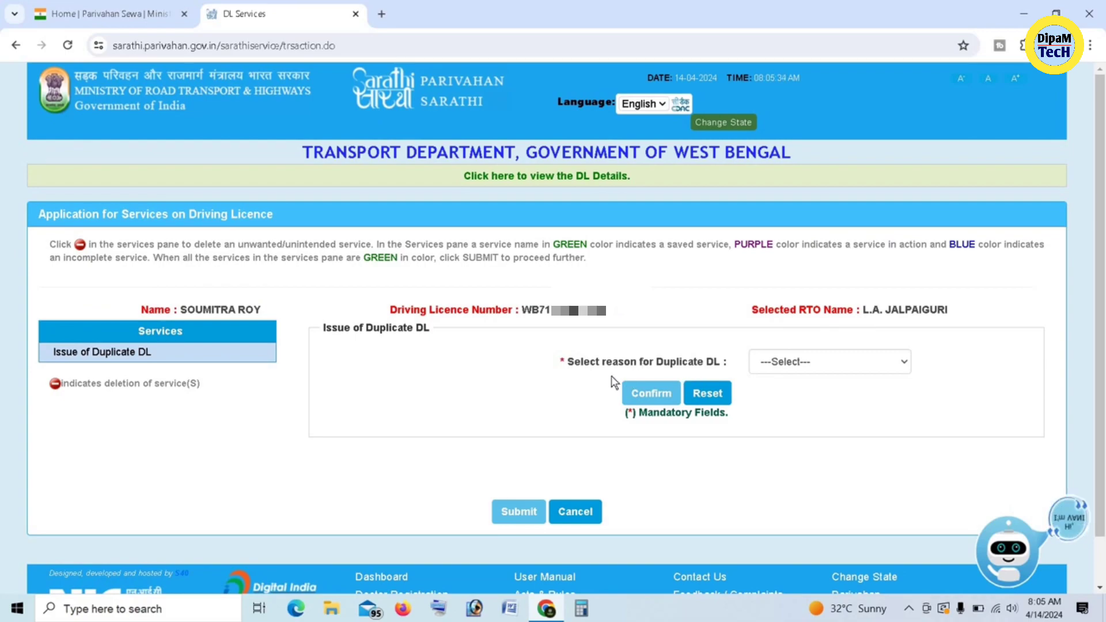
Choose 'Loss of DL/PSV Badge' as the reason, add remark 'loss of dl', and confirm.
left_click(812, 367)
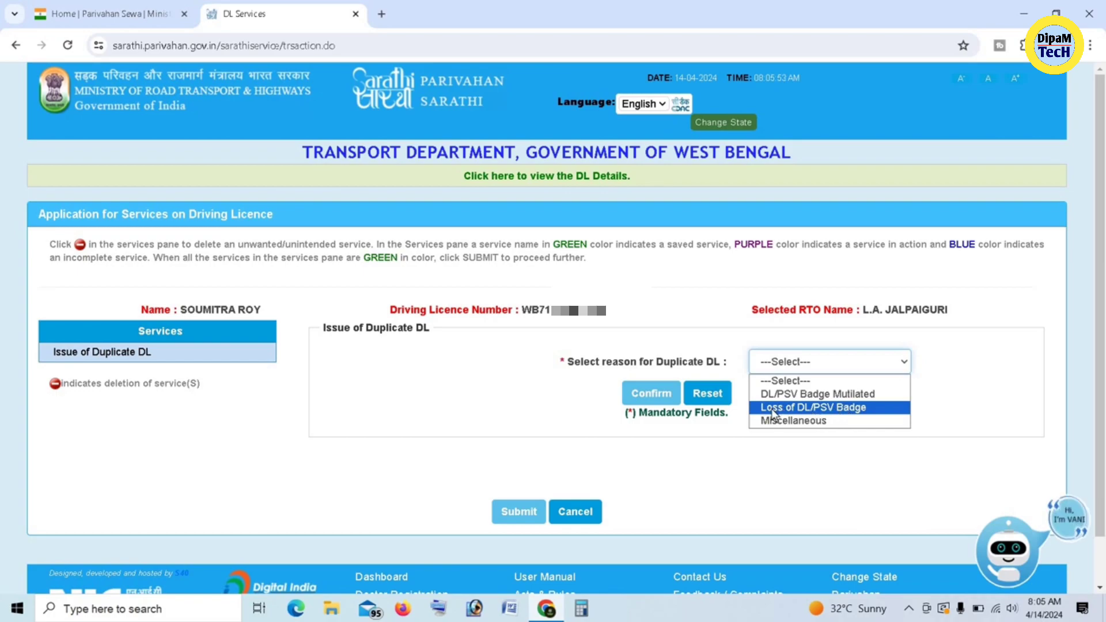
left_click(821, 412)
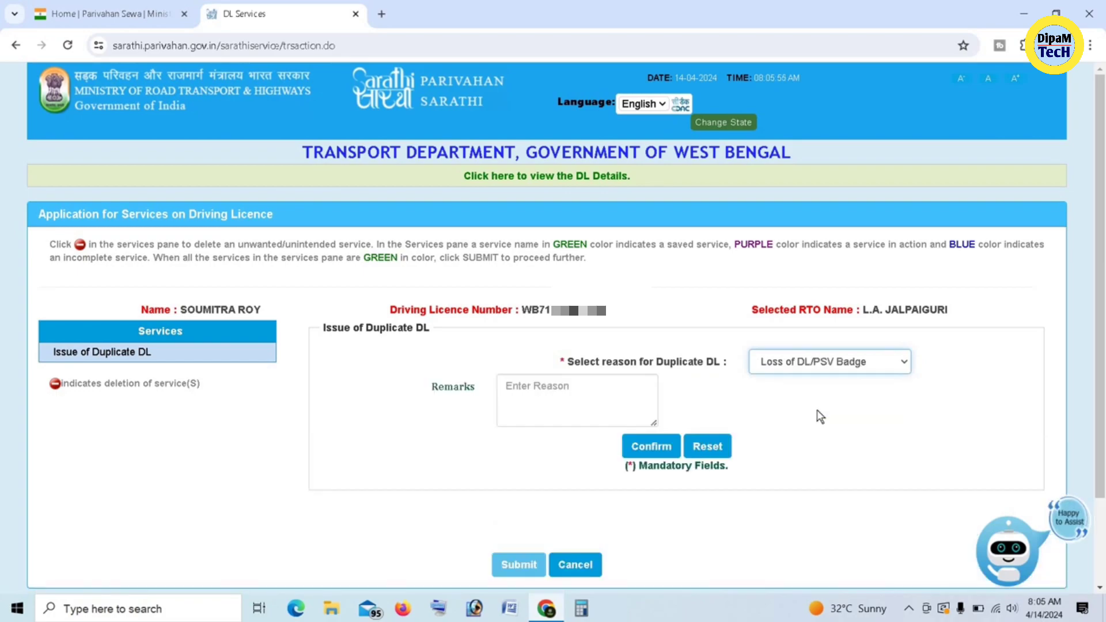
left_click(544, 387)
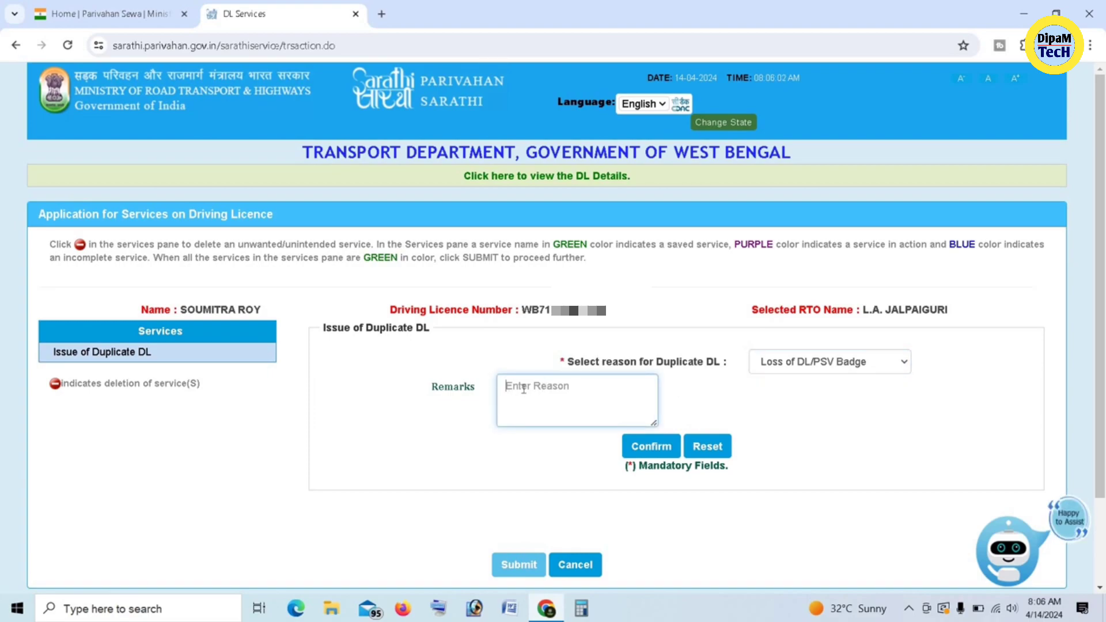
type("lo")
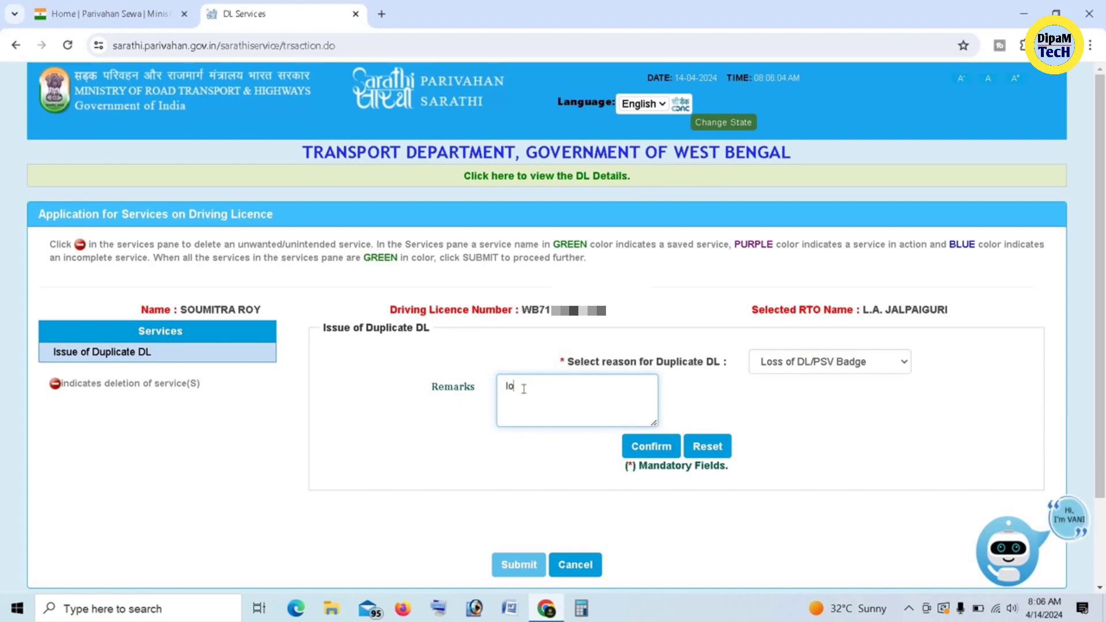
type("ss o")
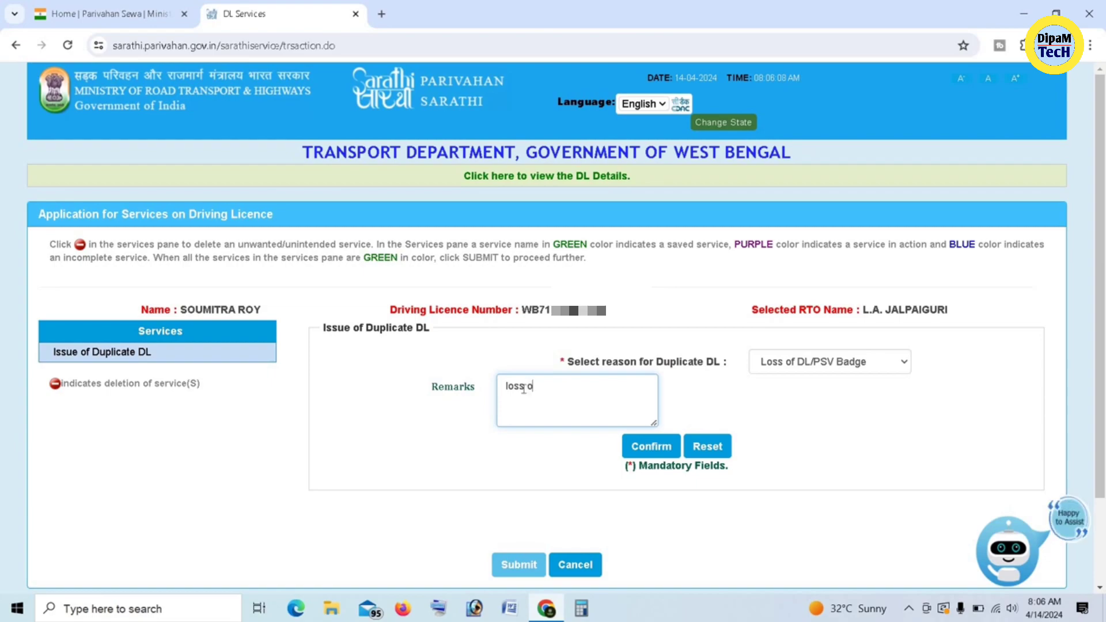
type("f dl")
left_click(658, 453)
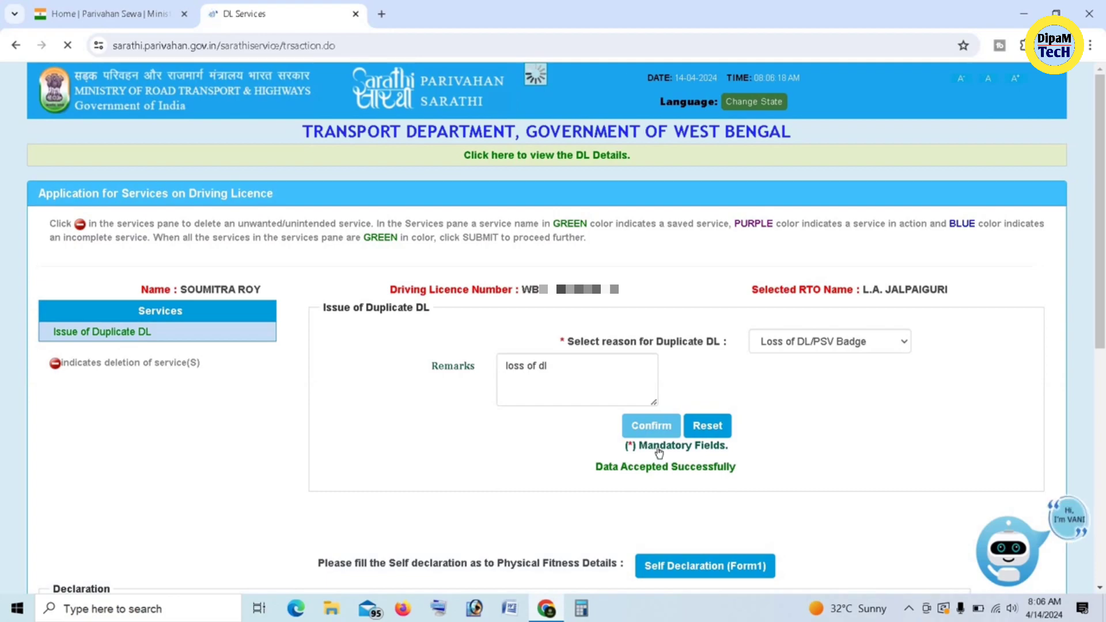
scroll(796, 435, "down", 2)
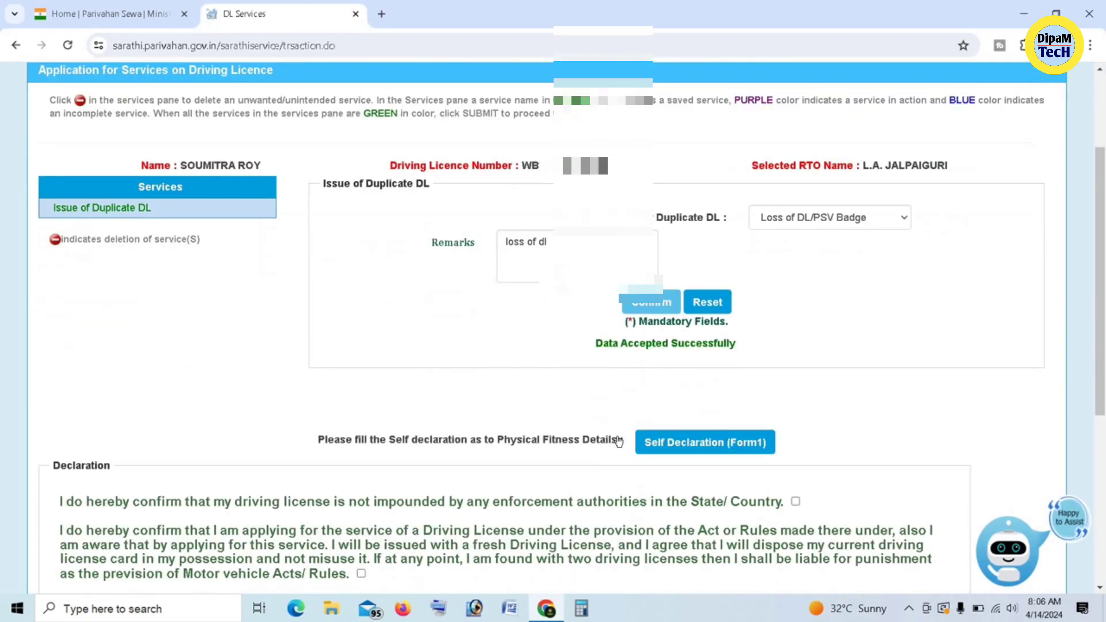
Answer the fitness self-declaration: yes to eyesight; no to epilepsy, limb loss, night blindness, deafness, other disease.
left_click(723, 444)
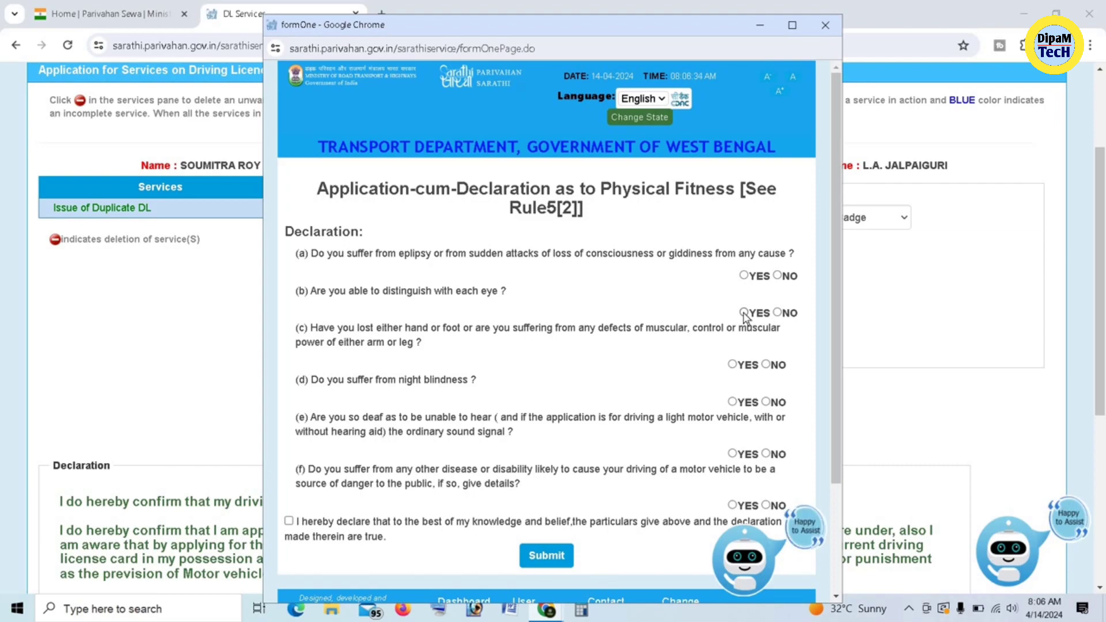
left_click(743, 313)
left_click(777, 276)
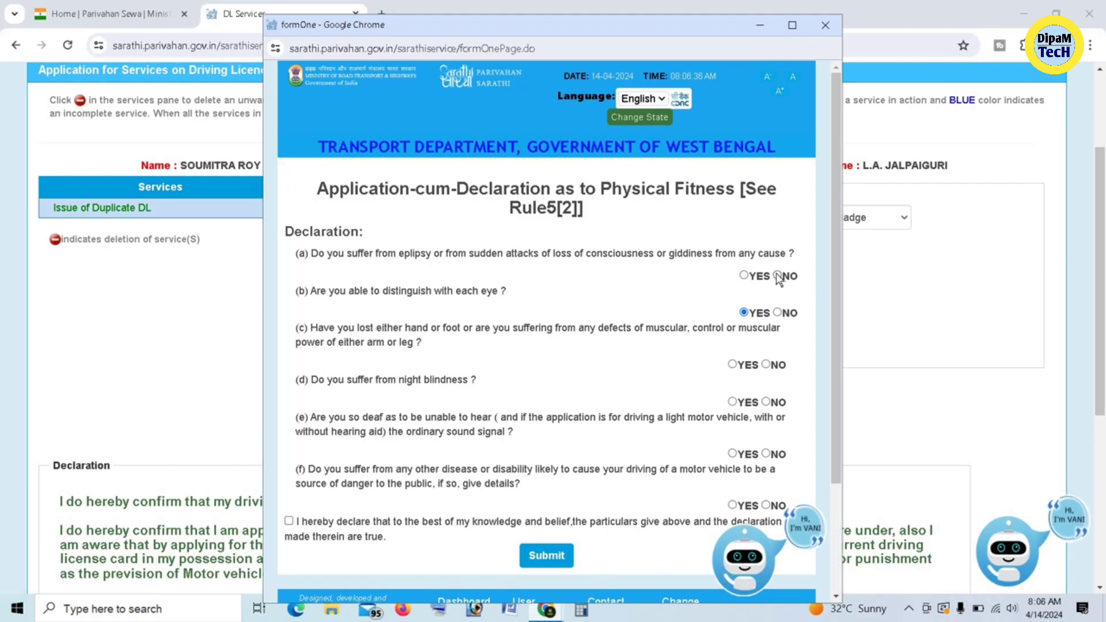
left_click(765, 365)
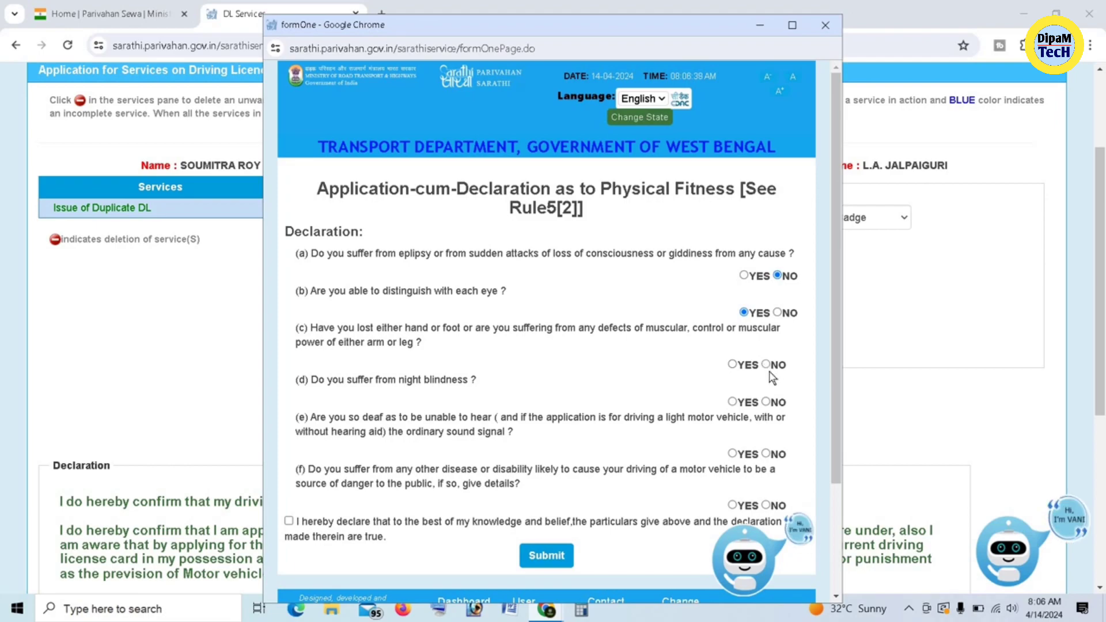
left_click(765, 402)
left_click(766, 454)
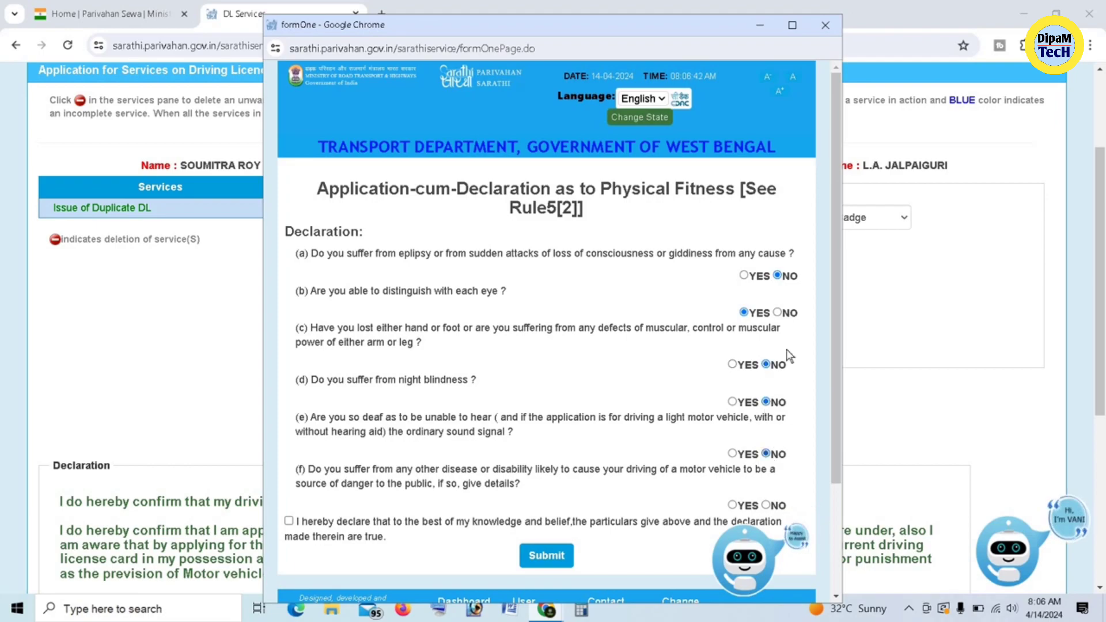
scroll(771, 403, "down", 3)
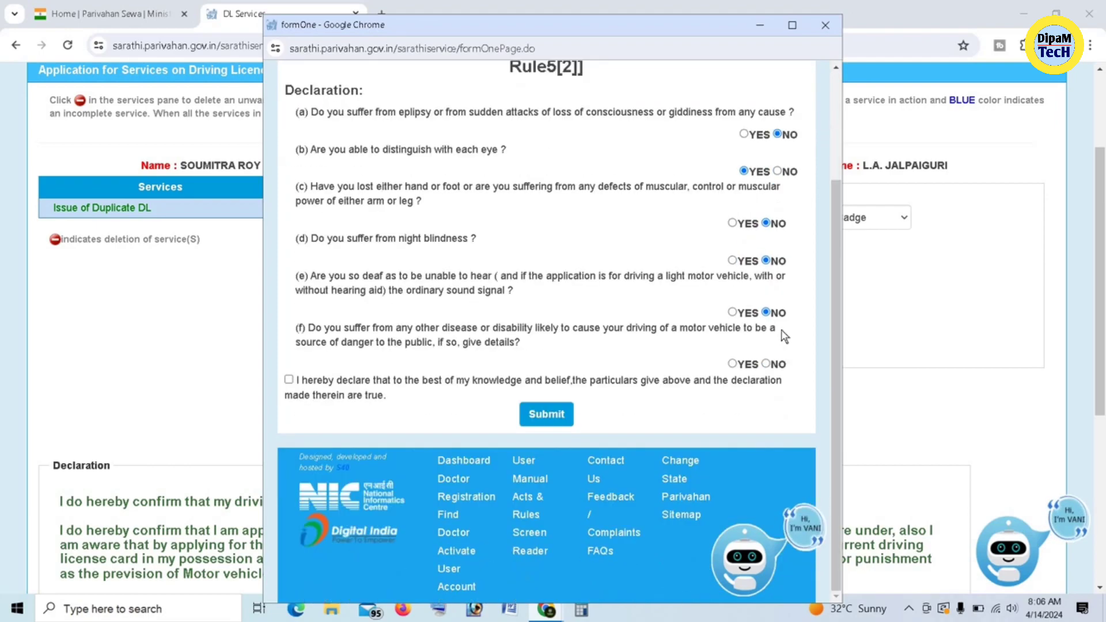
left_click(765, 364)
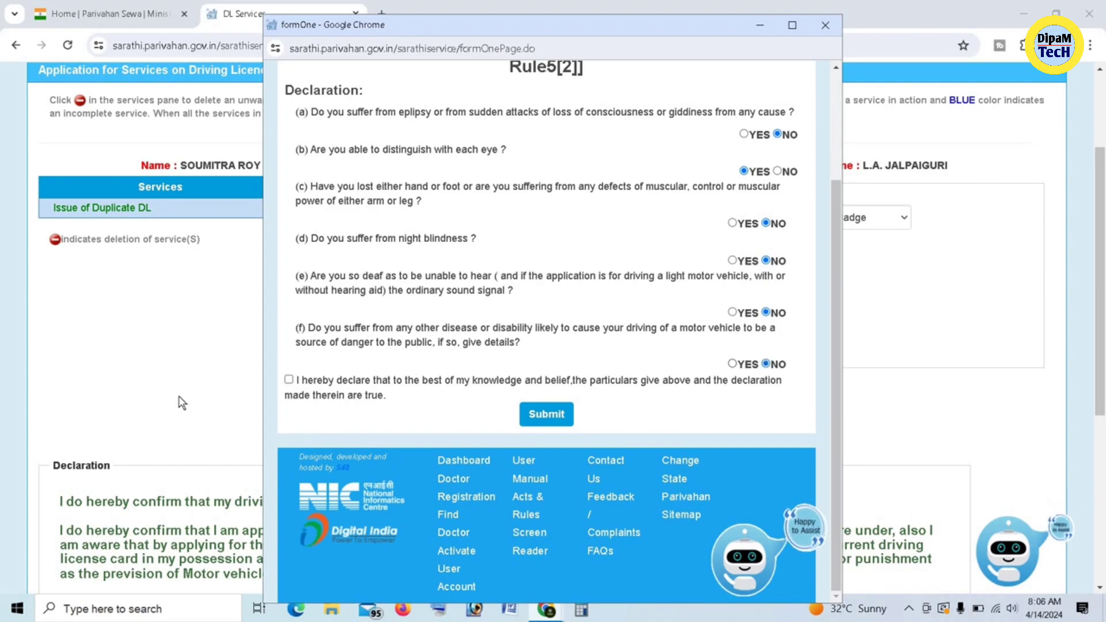
Agree to the fitness declaration, submit and confirm it, and dismiss the success message.
left_click(287, 380)
left_click(536, 416)
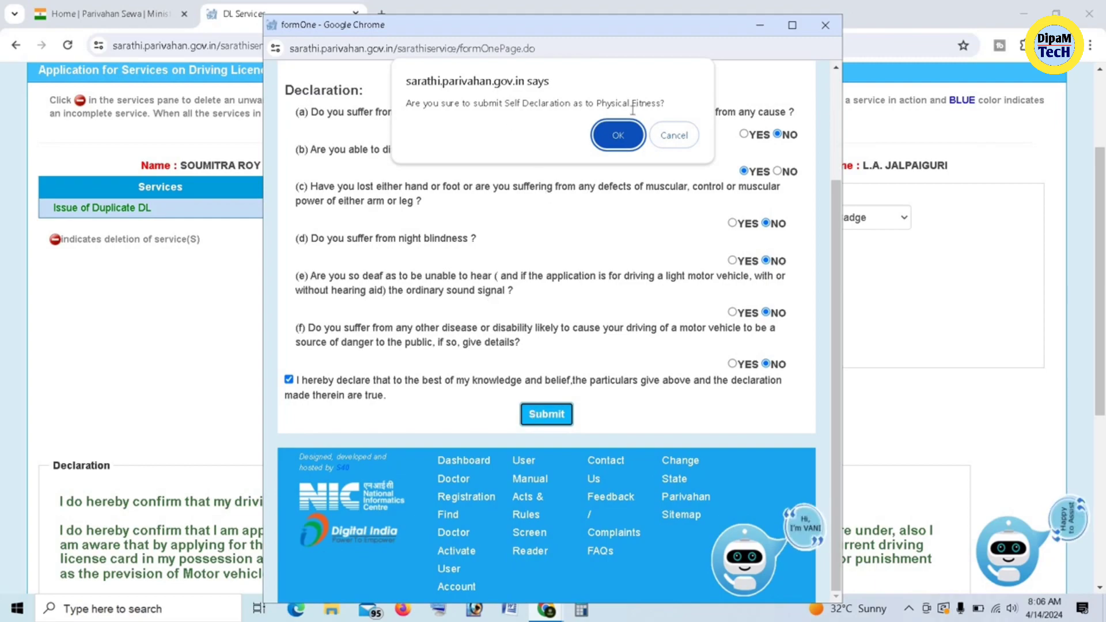
left_click(618, 136)
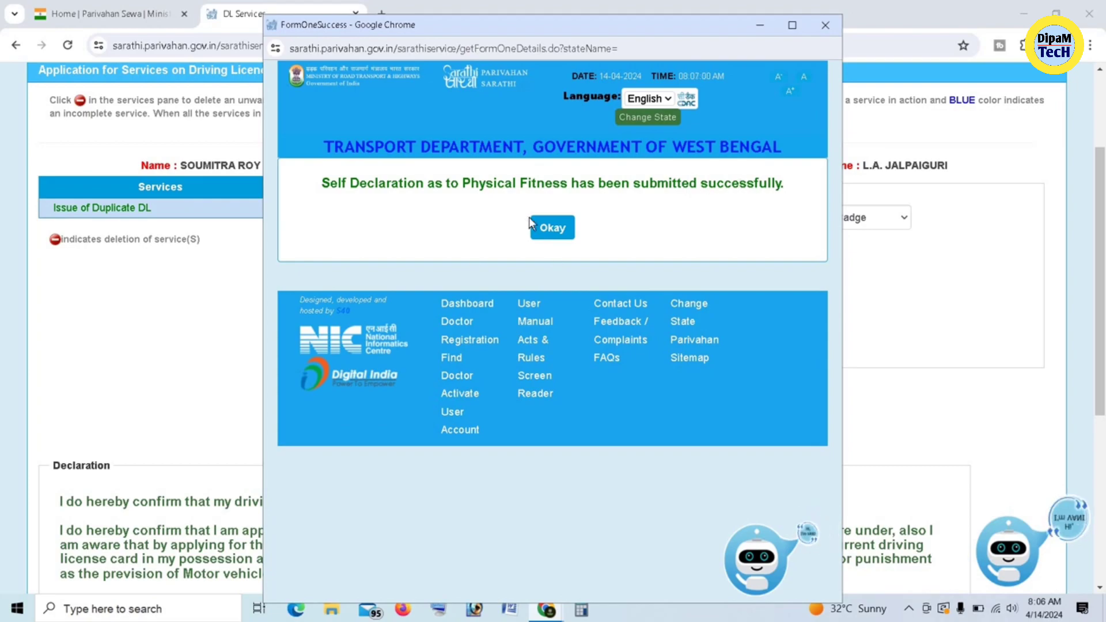
left_click(546, 230)
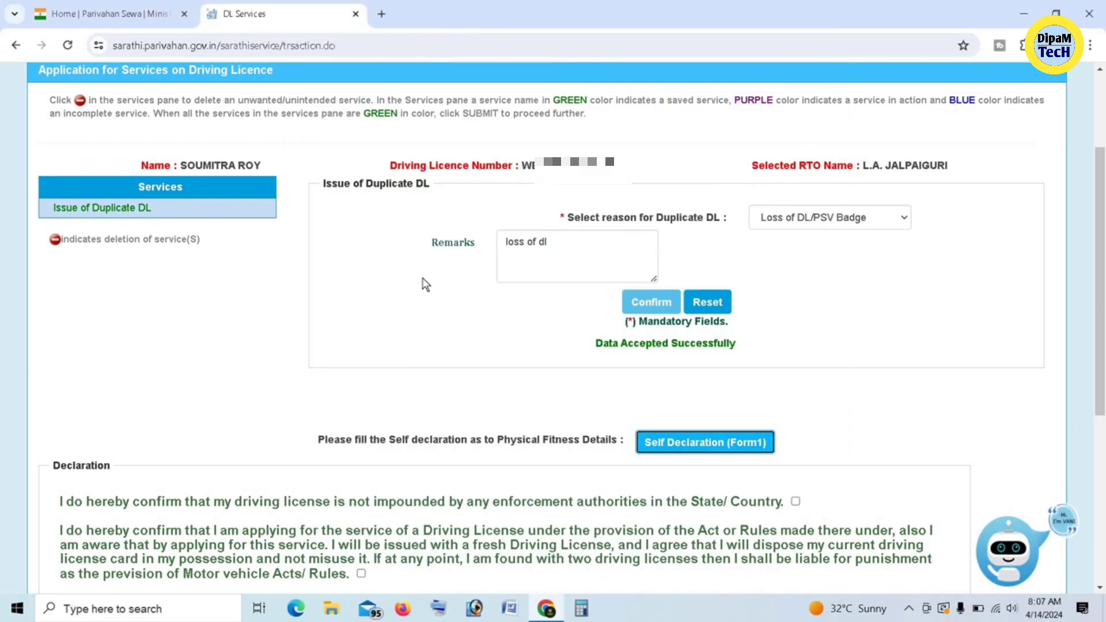
Agree to the fresh licence, Aadhaar, true particulars and not-impounded declarations.
scroll(804, 286, "down", 1)
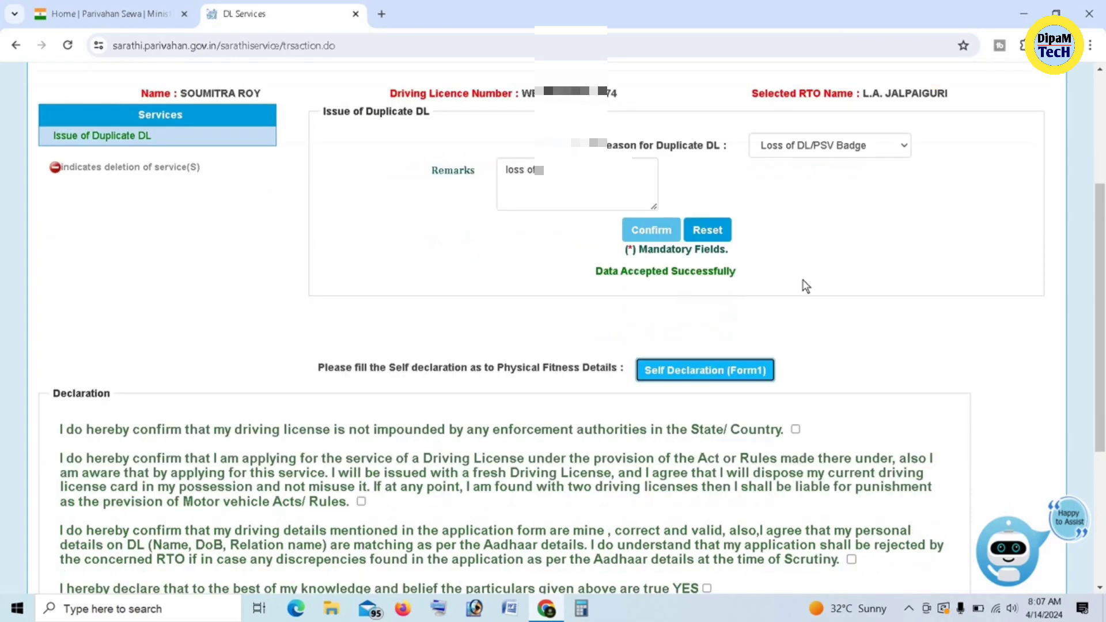
scroll(804, 285, "down", 2)
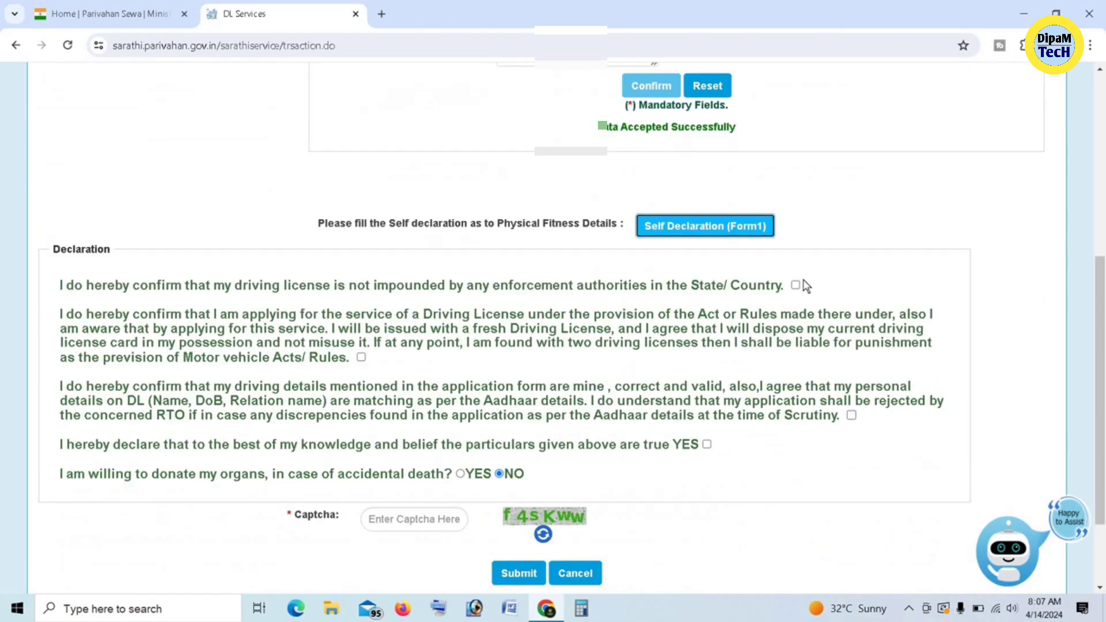
left_click(359, 357)
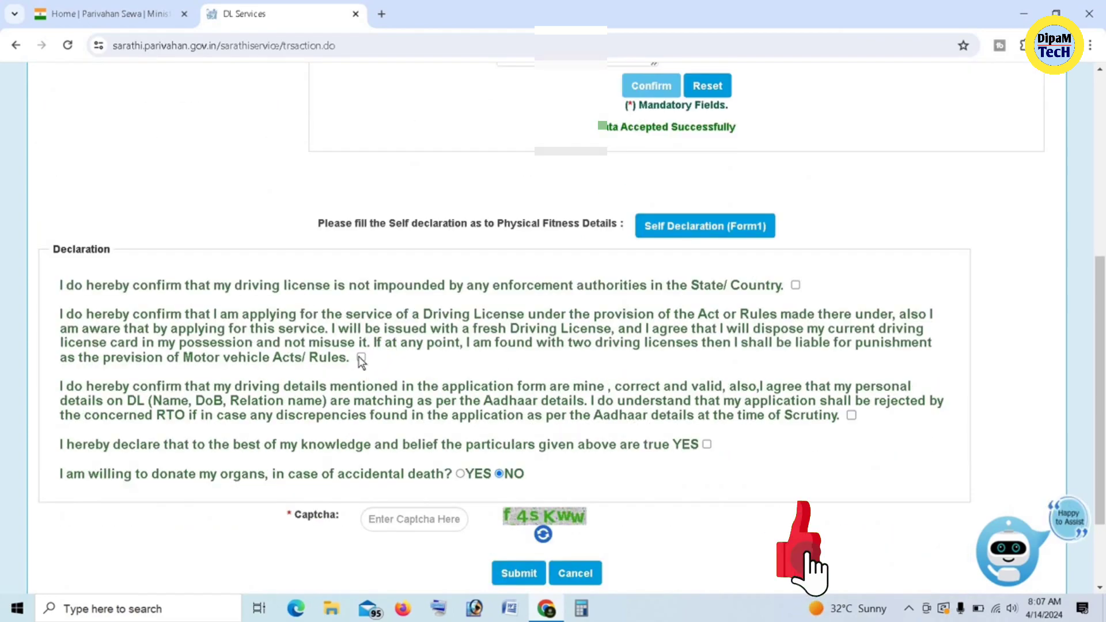
left_click(707, 444)
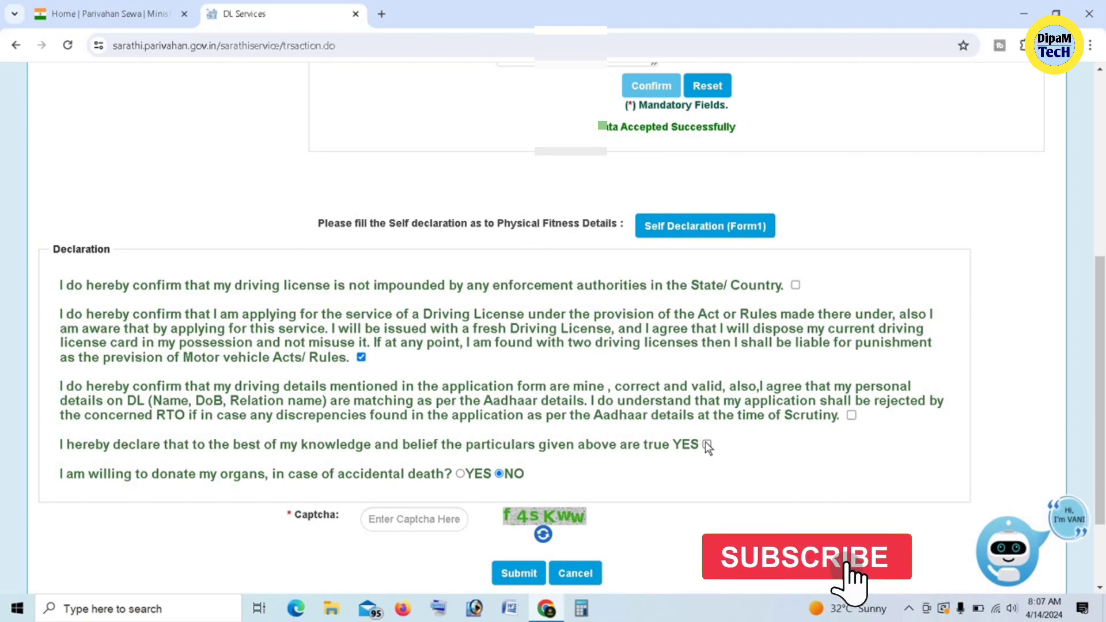
left_click(850, 415)
left_click(795, 286)
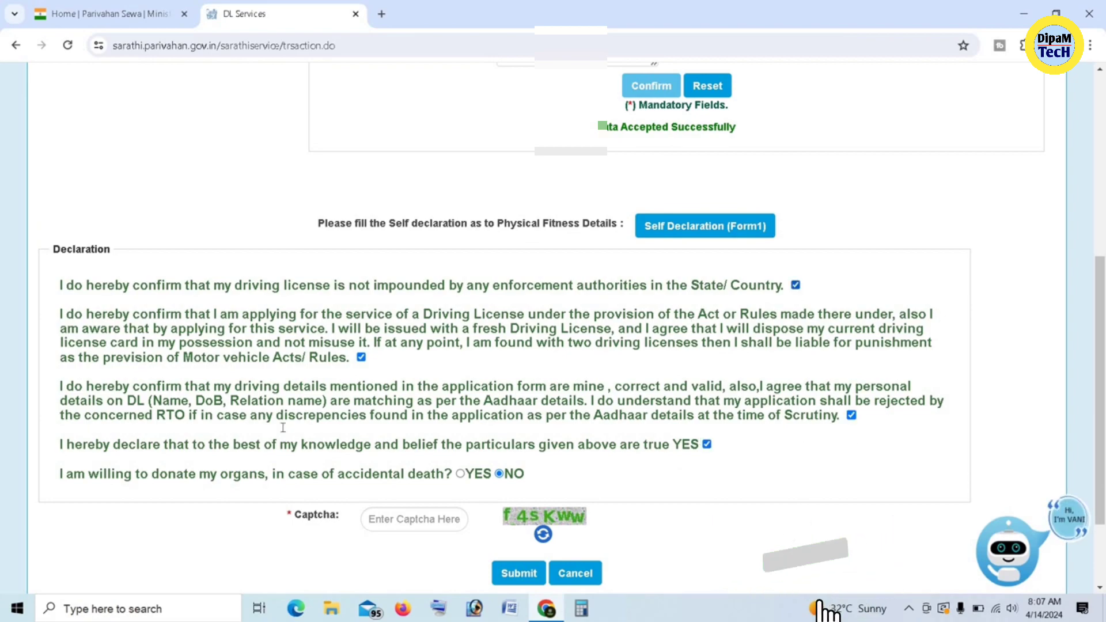
Enter the captcha and submit the application, confirming no organ donation.
left_click(386, 515)
type("f4sKww")
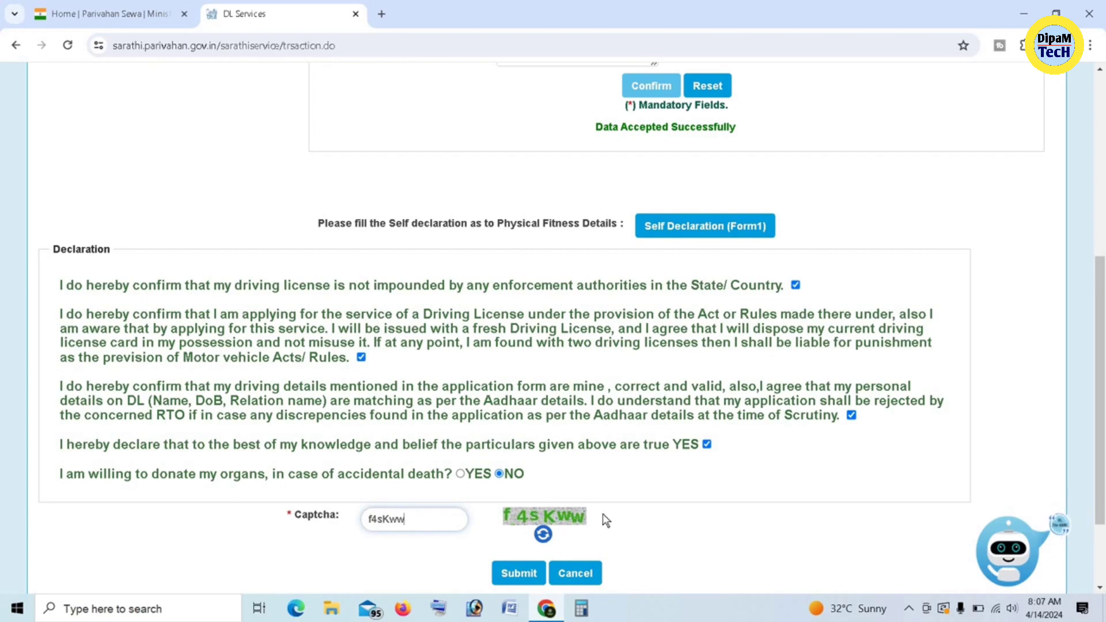
left_click(520, 574)
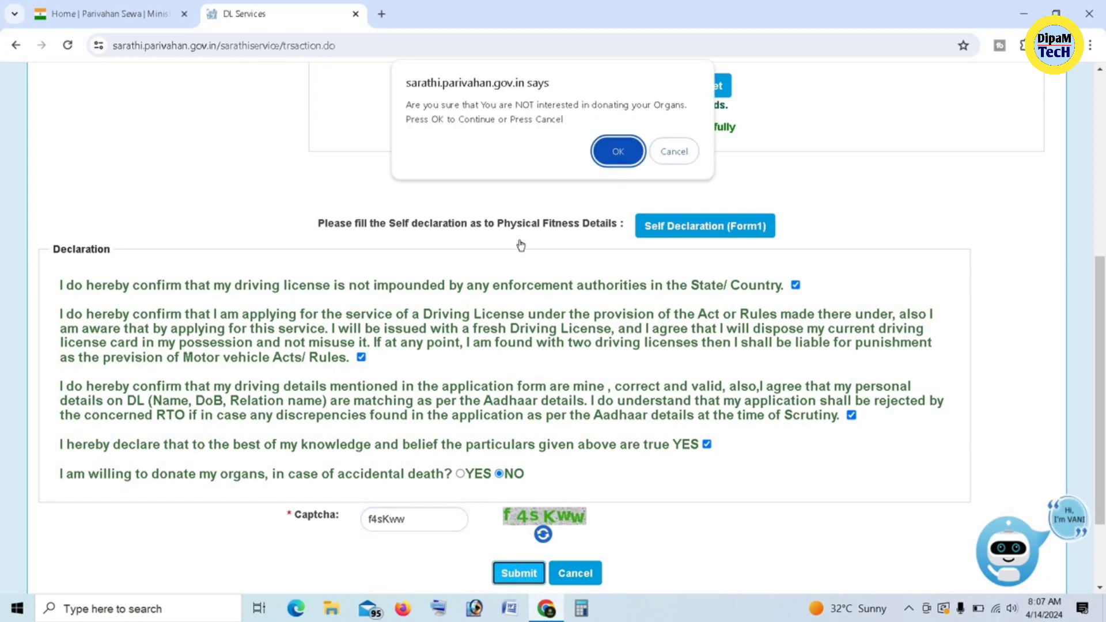
left_click(618, 152)
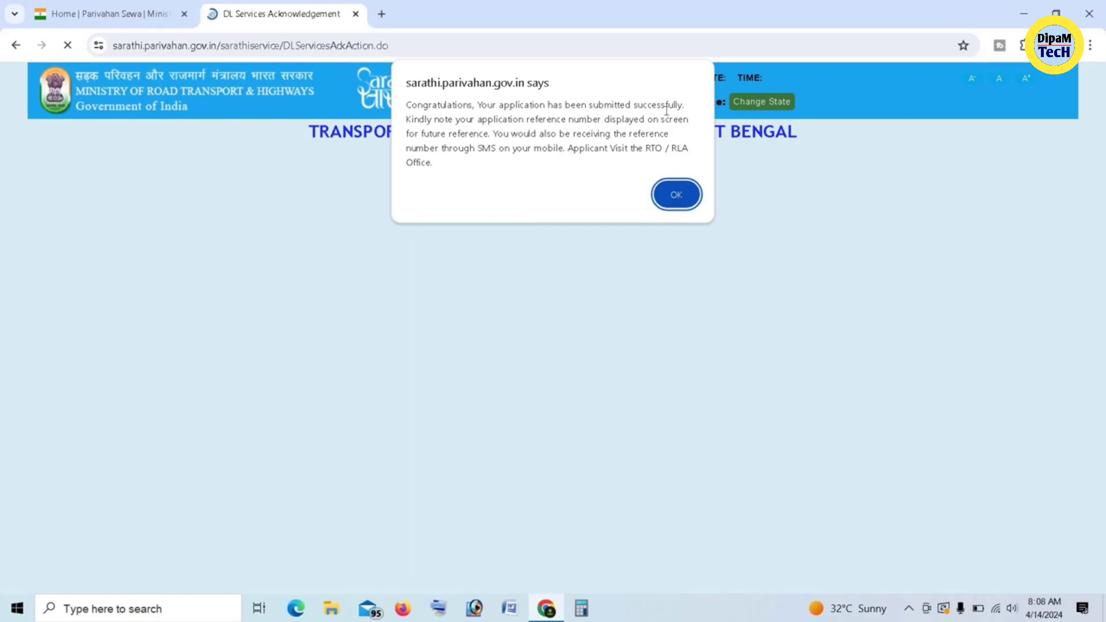
Dismiss the congratulations alert and move from the acknowledgement page to the Application Status page.
left_click(676, 195)
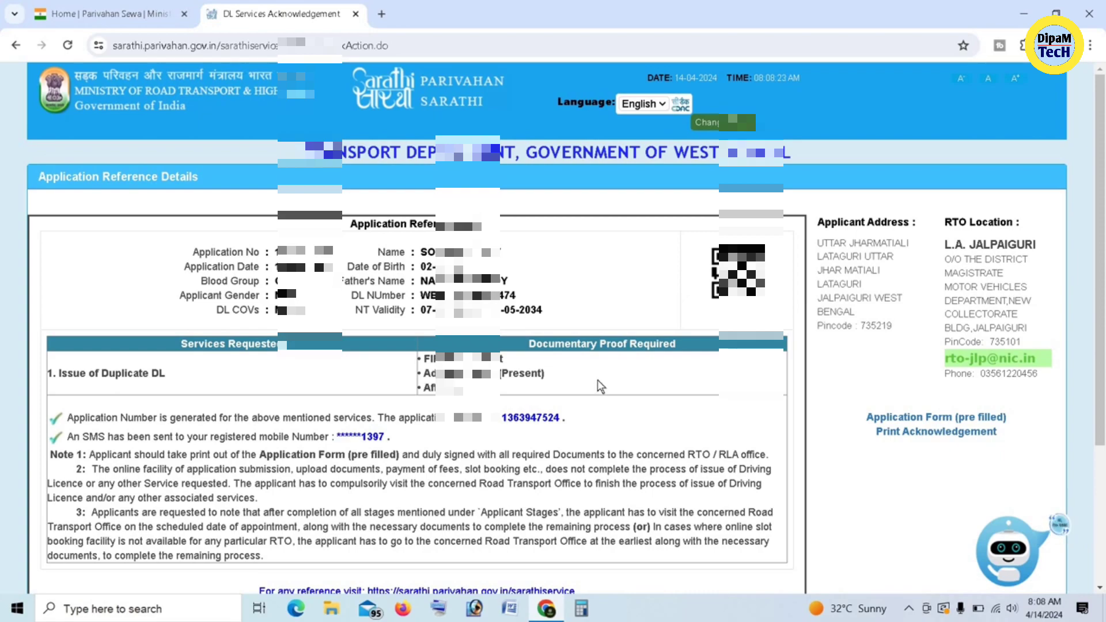
scroll(597, 379, "down", 3)
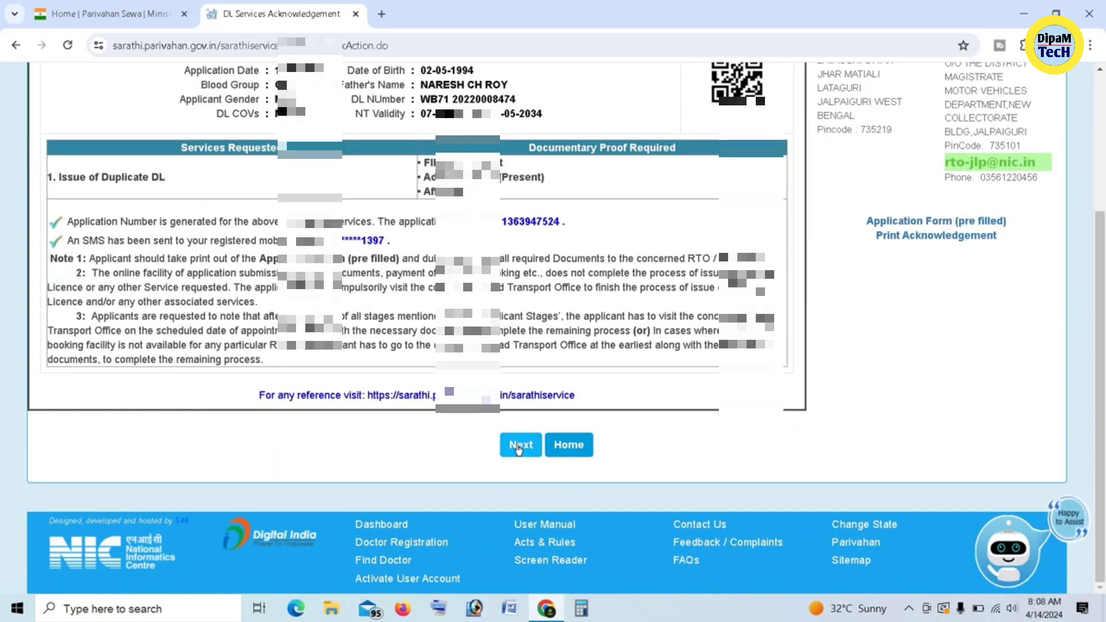
left_click(517, 447)
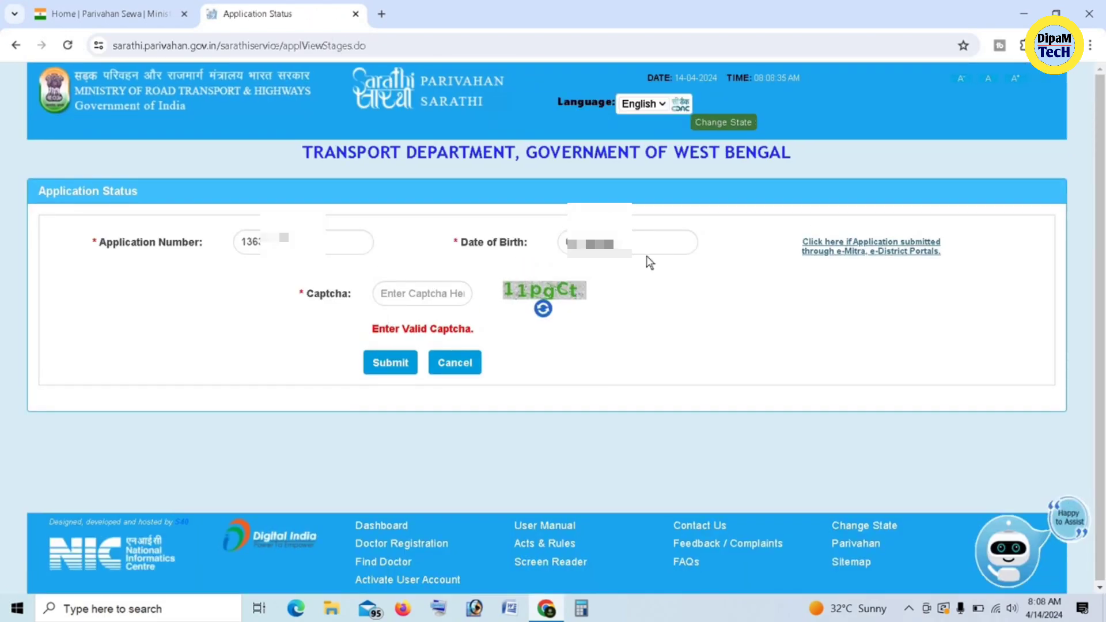
Enter the captcha and view the stages: Services on DL done, Upload Documents and Fee Payment pending.
left_click(416, 292)
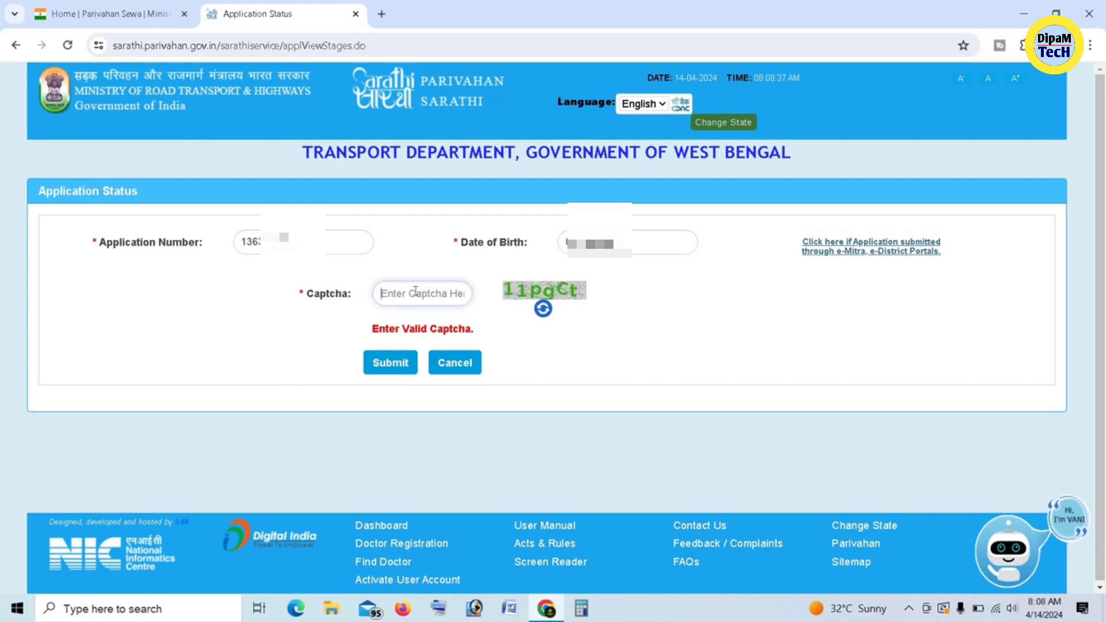
type("11")
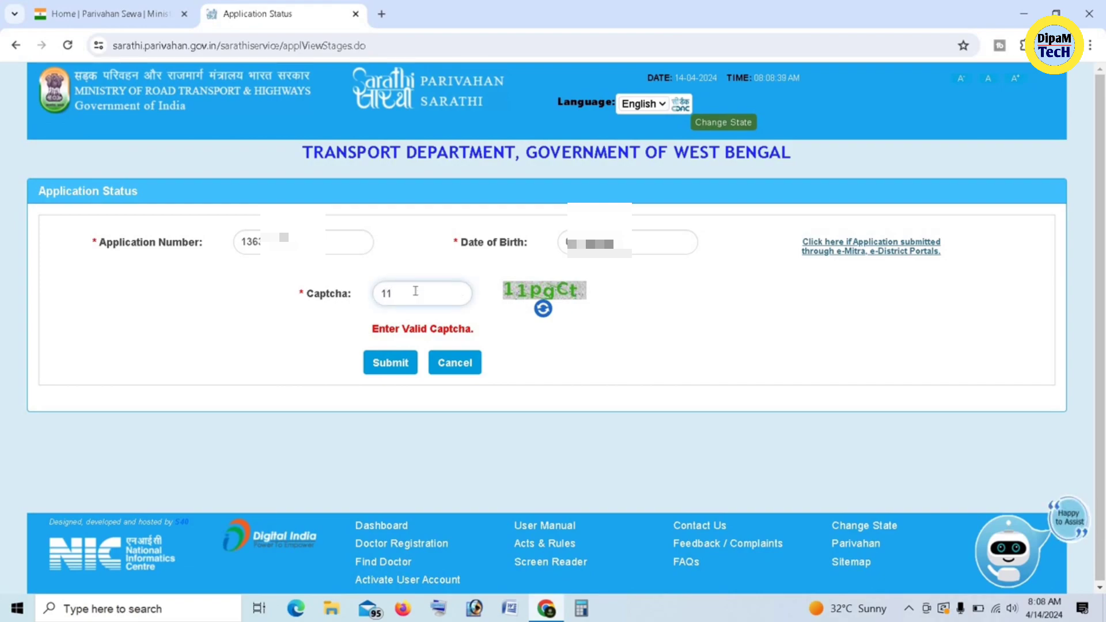
type("pg")
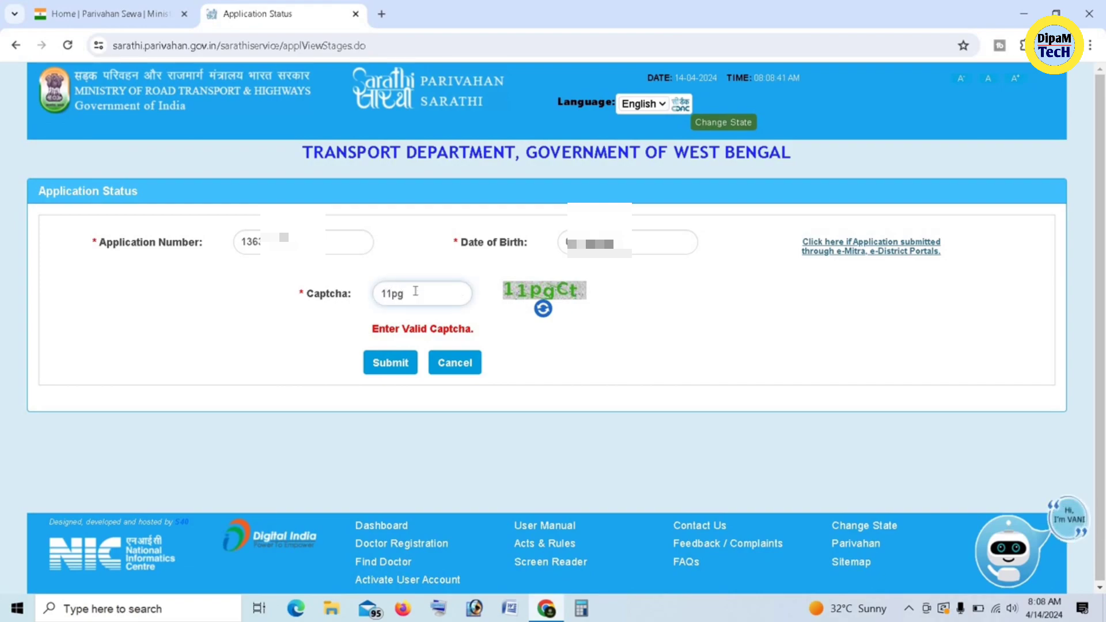
type("Ct")
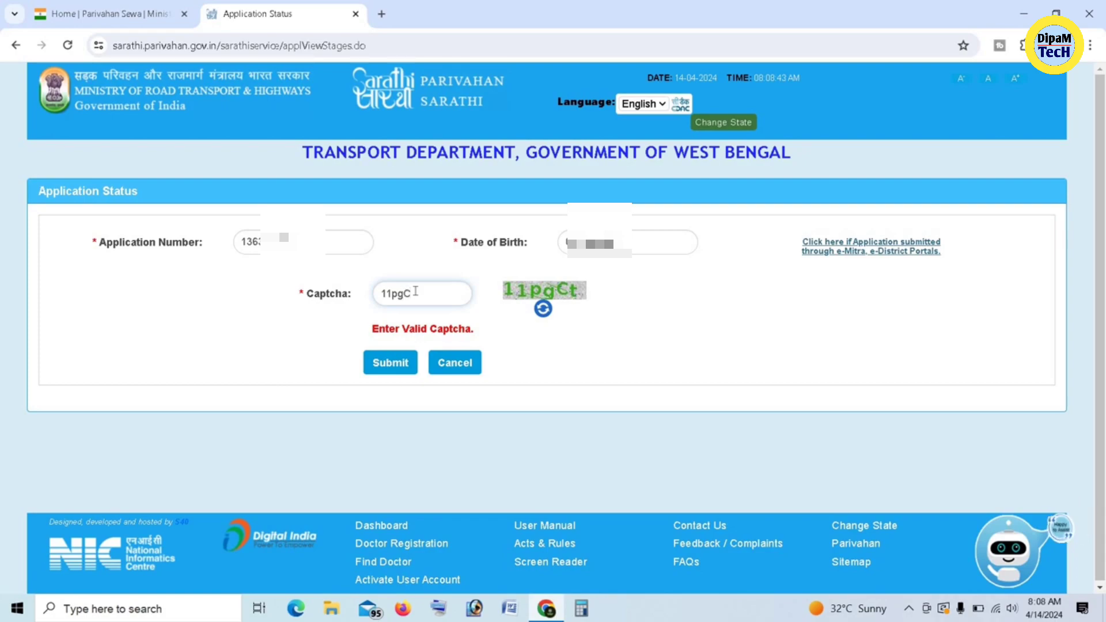
left_click(390, 362)
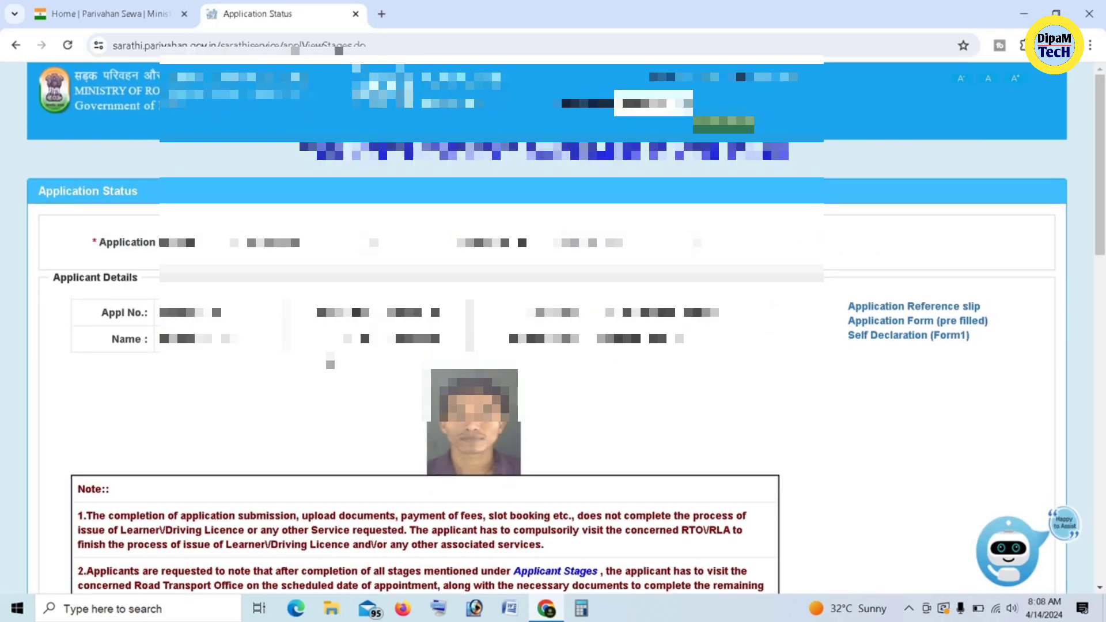
scroll(327, 360, "down", 8)
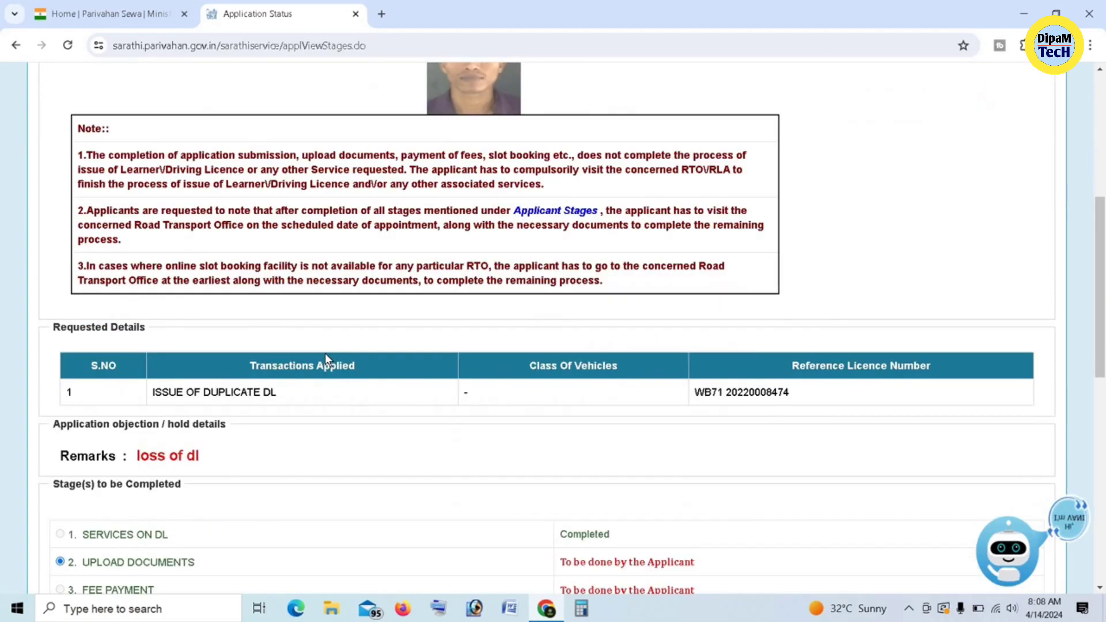
scroll(328, 360, "down", 3)
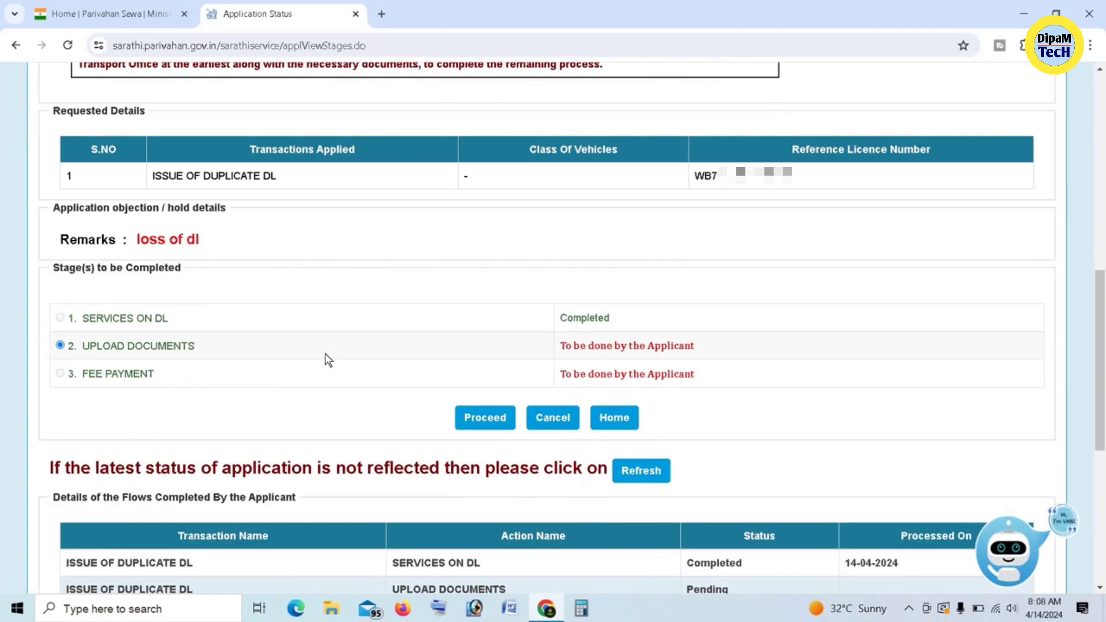